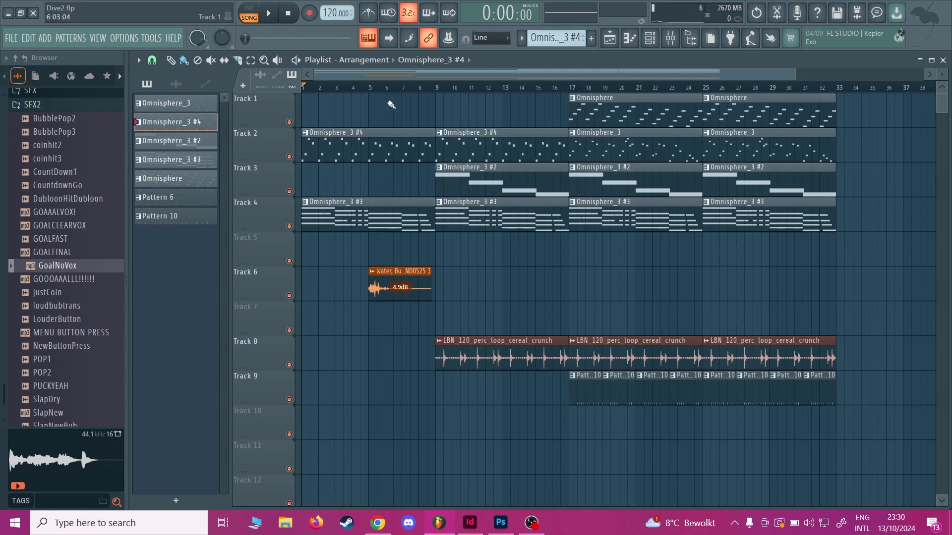
# Step: Switch Dive2 to pattern mode and play the current pattern
pyautogui.click(250, 14)
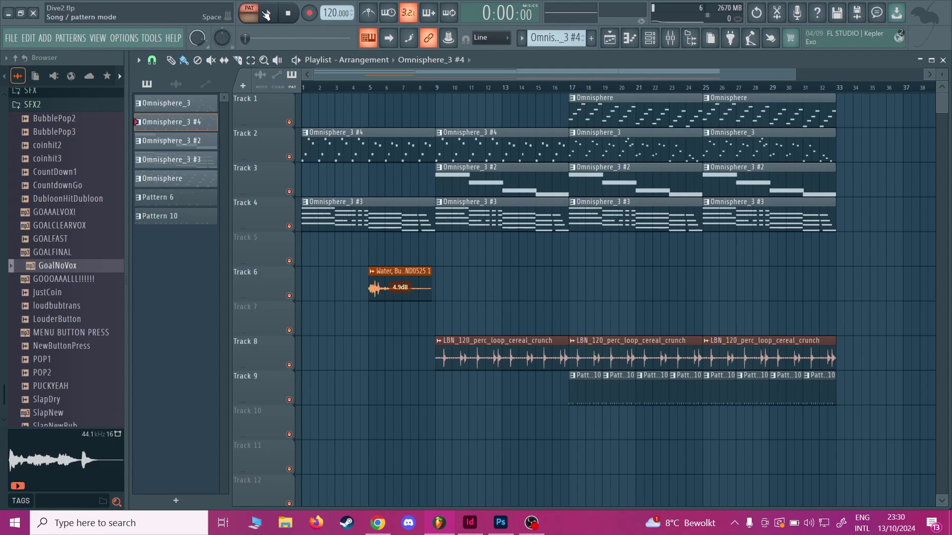
pyautogui.click(266, 13)
# Step: Check Omnisphere_3's notes in the piano roll, then open its Omnisphere plugin showing Liqualimba
pyautogui.click(653, 41)
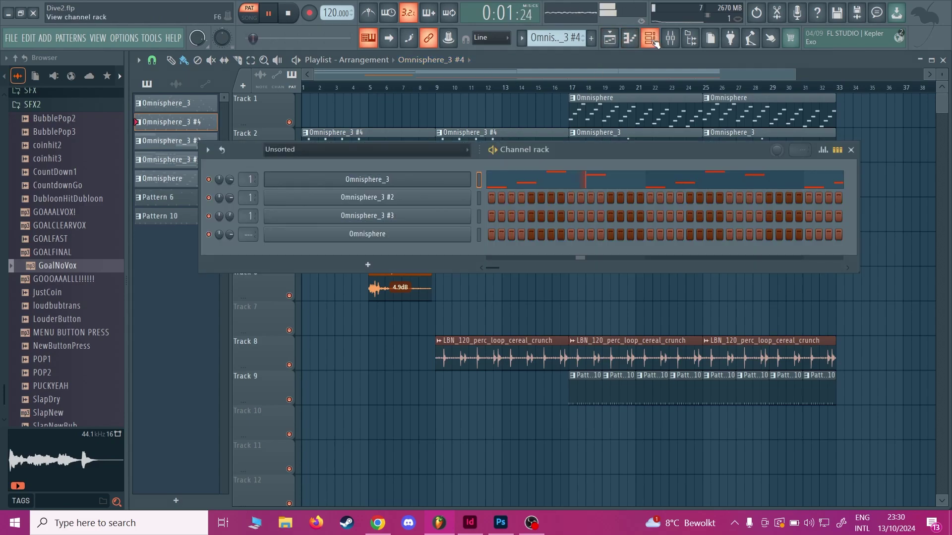
pyautogui.rightClick(466, 175)
pyautogui.rightClick(464, 177)
pyautogui.rightClick(463, 178)
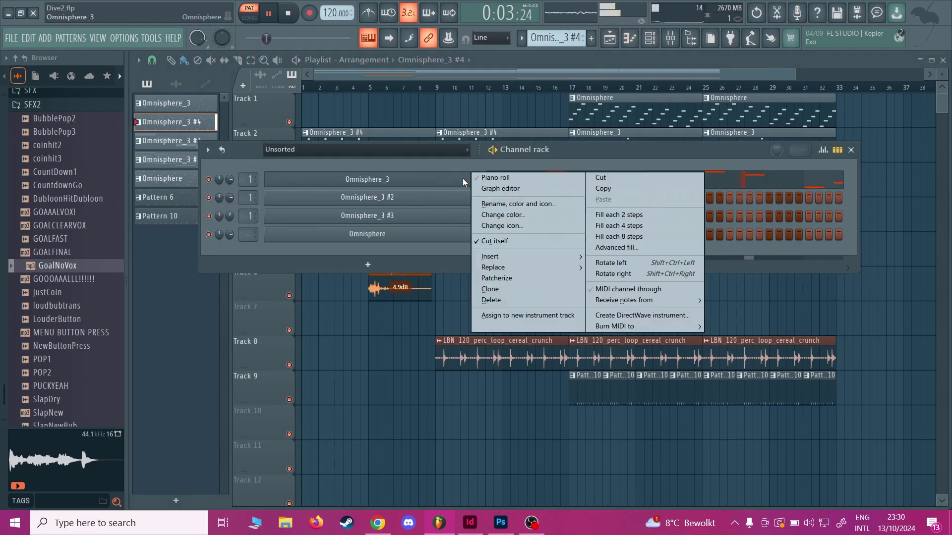
pyautogui.click(496, 178)
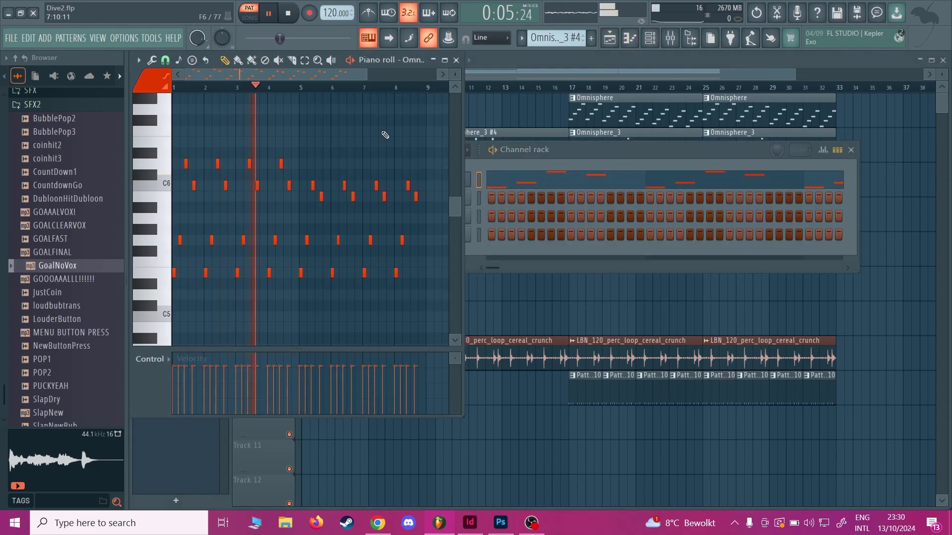
pyautogui.click(456, 60)
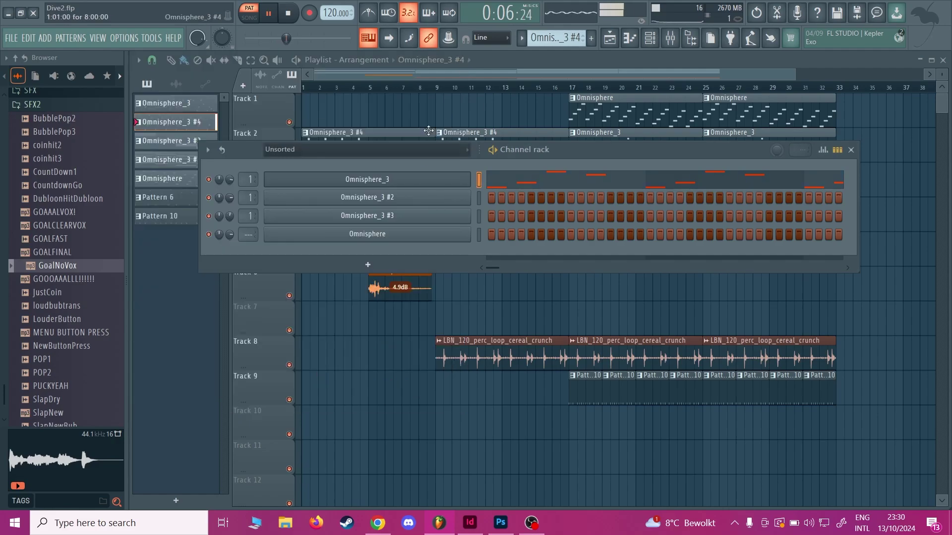
pyautogui.click(405, 182)
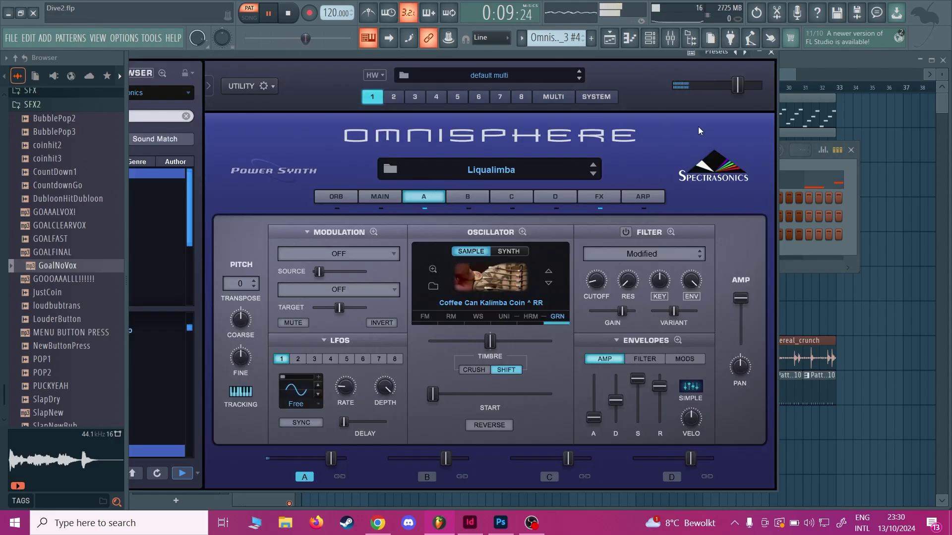
# Step: Play Dive2 in song mode from the start, jump to bar 16, stop, and switch to SharePoint
pyautogui.click(879, 159)
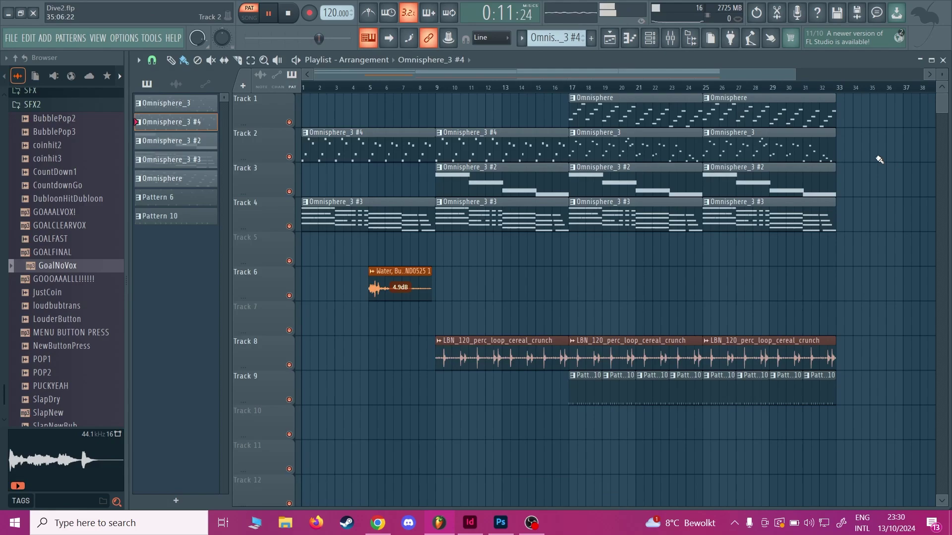
pyautogui.click(287, 14)
pyautogui.click(249, 17)
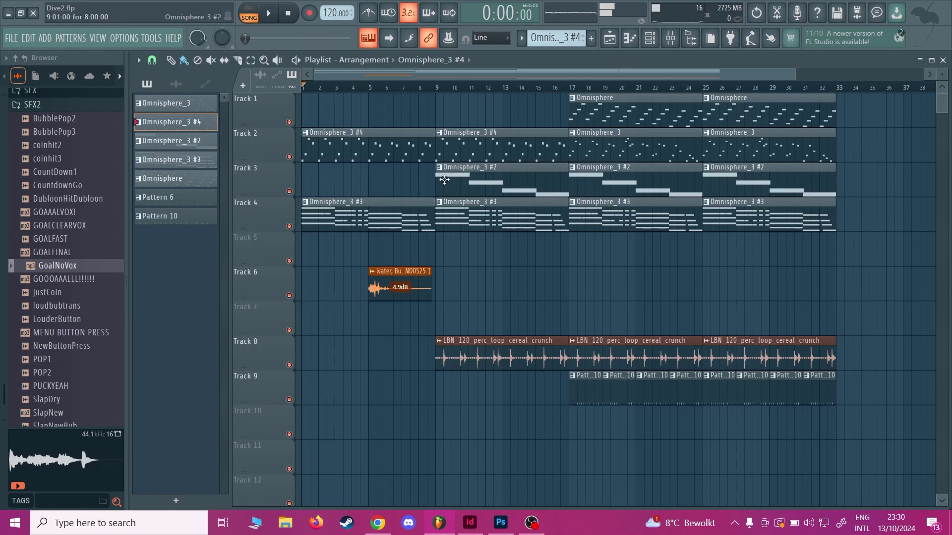
pyautogui.press('space')
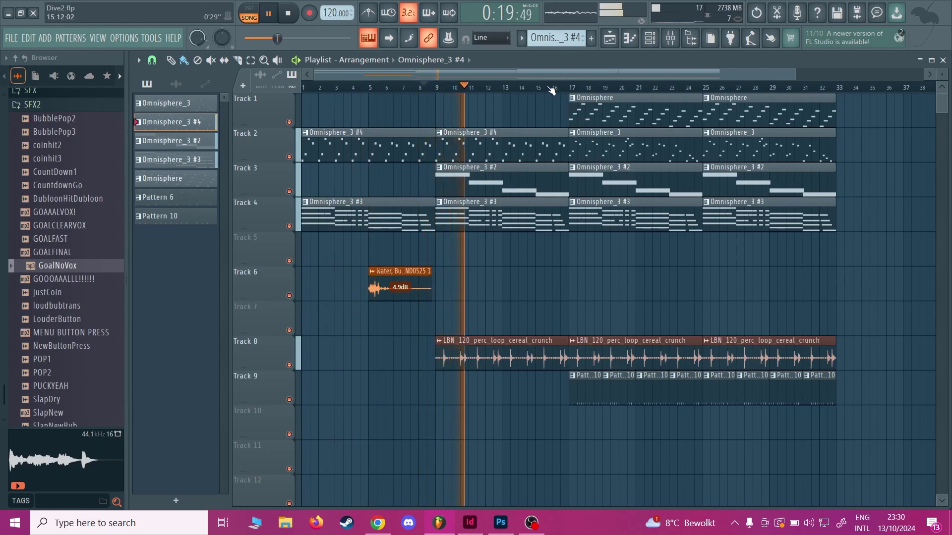
pyautogui.click(550, 88)
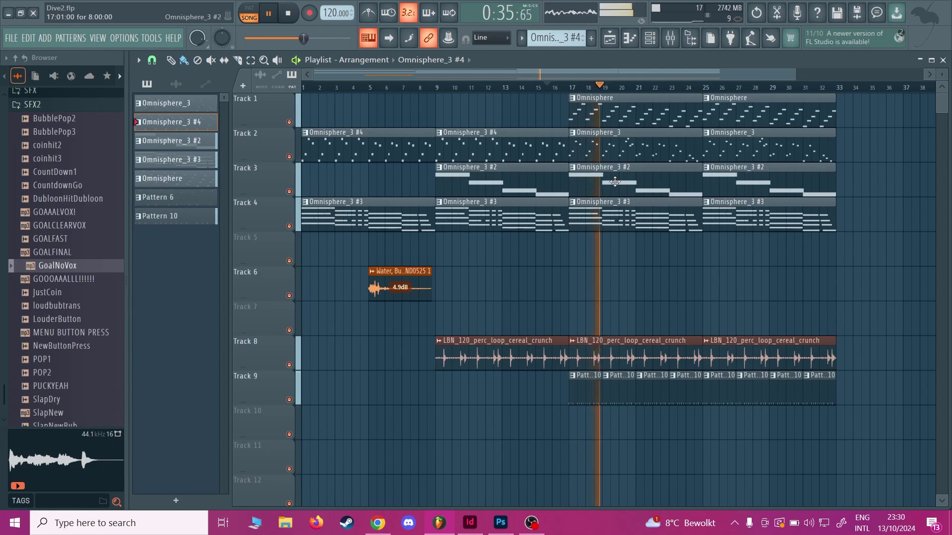
pyautogui.press('space')
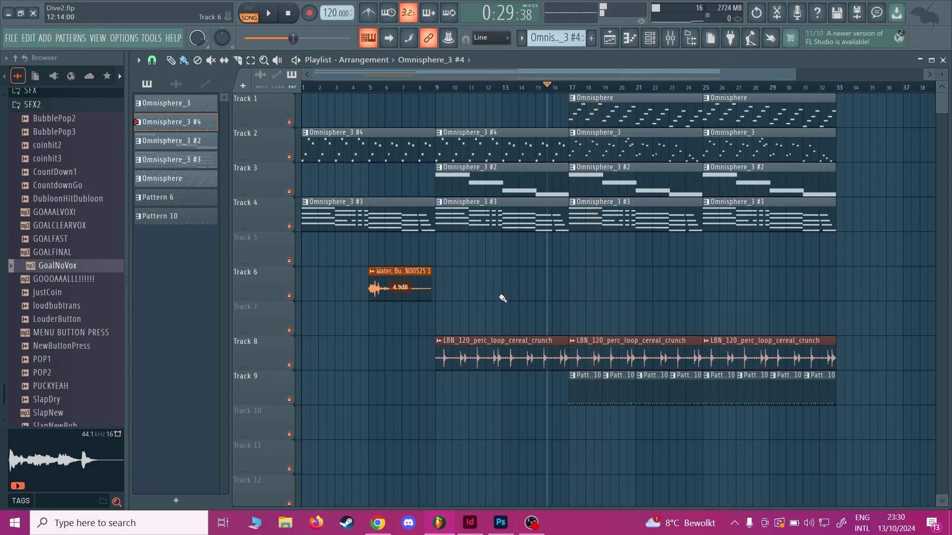
pyautogui.click(377, 522)
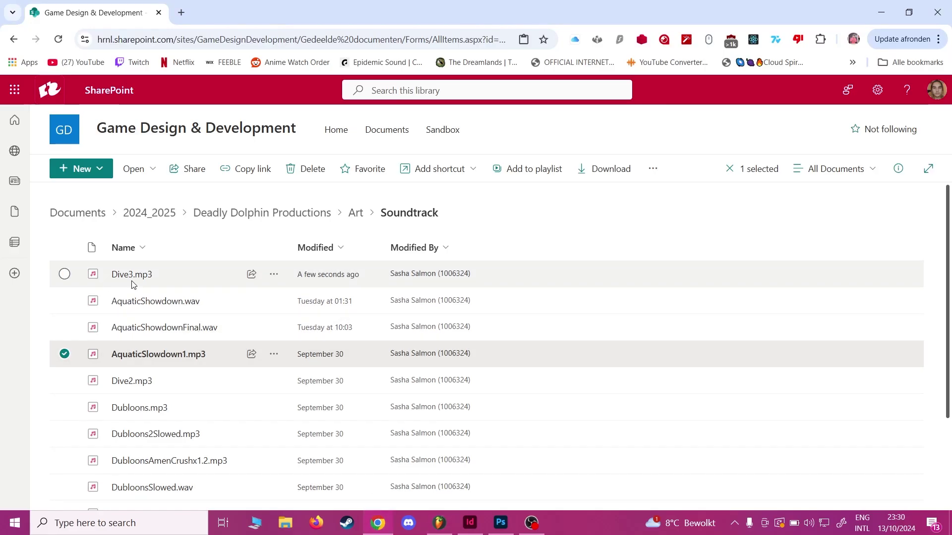
# Step: Preview Dive3.mp3 from about 0:16, pause it, and return to FL Studio
pyautogui.click(134, 280)
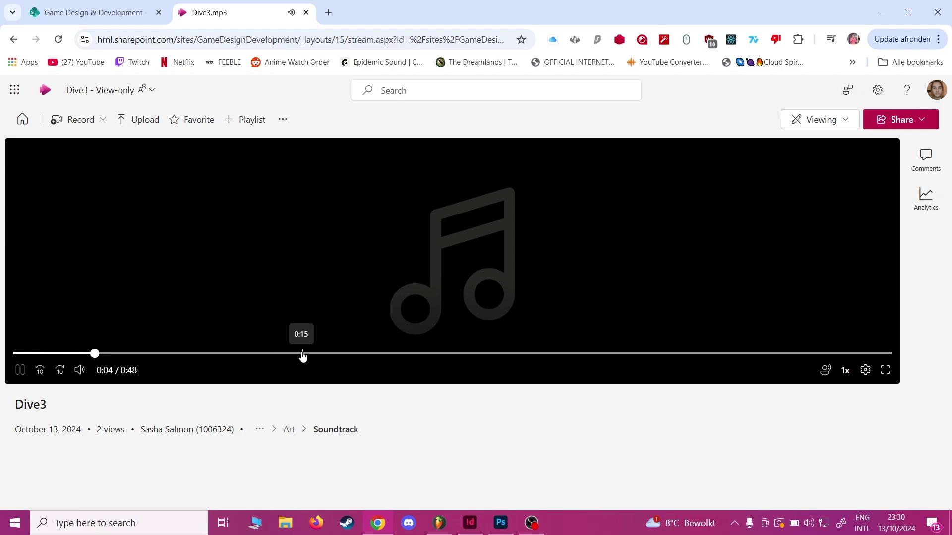
pyautogui.click(311, 353)
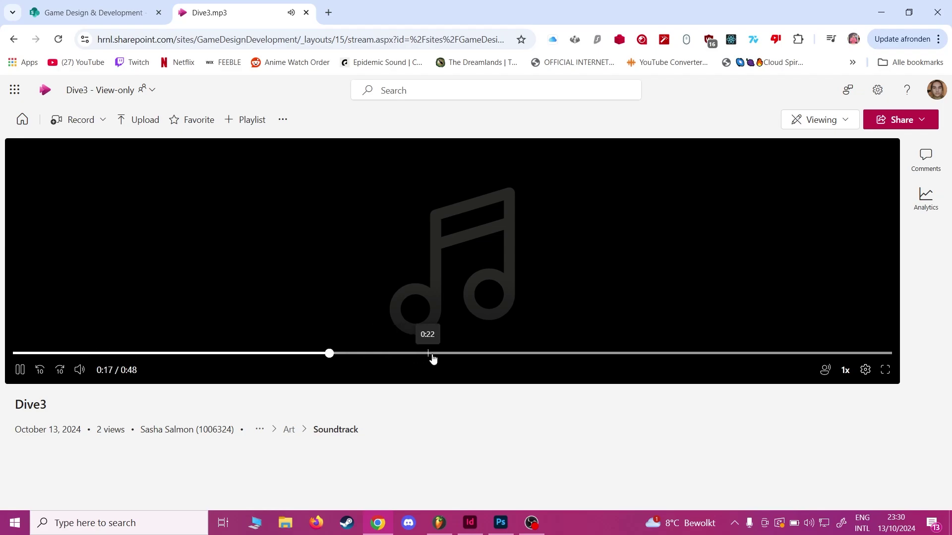
pyautogui.click(117, 285)
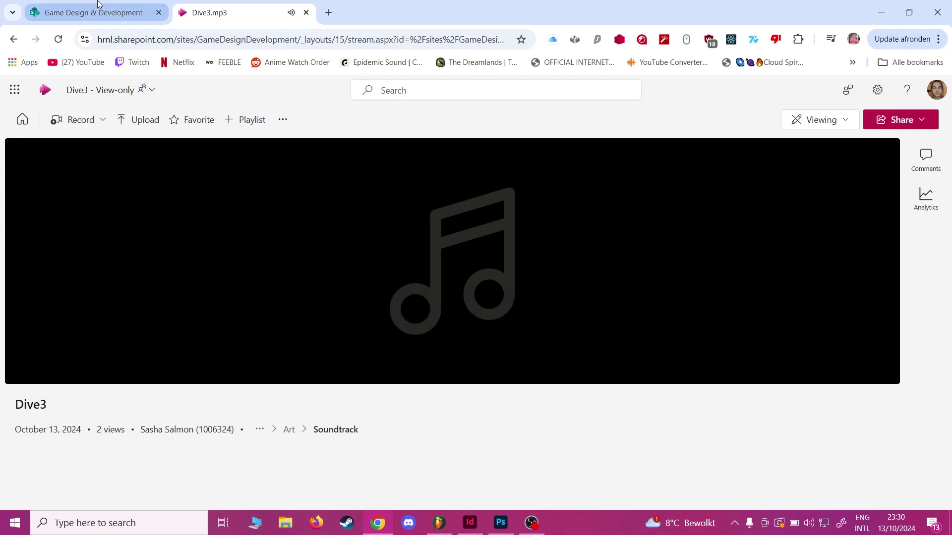
pyautogui.click(95, 10)
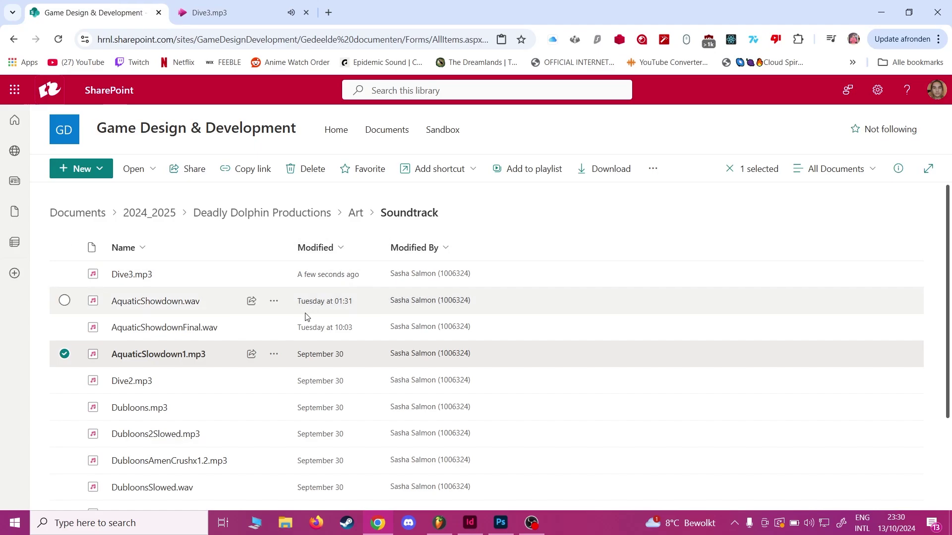
pyautogui.click(436, 526)
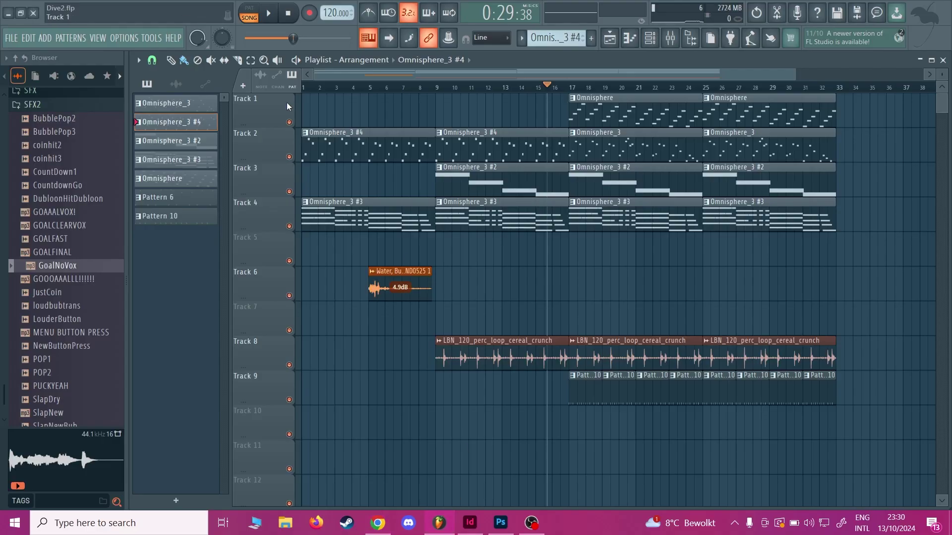
# Step: Open Aquatic Showdown.flp from recent projects without saving Dive2, then go back to SharePoint
pyautogui.click(10, 38)
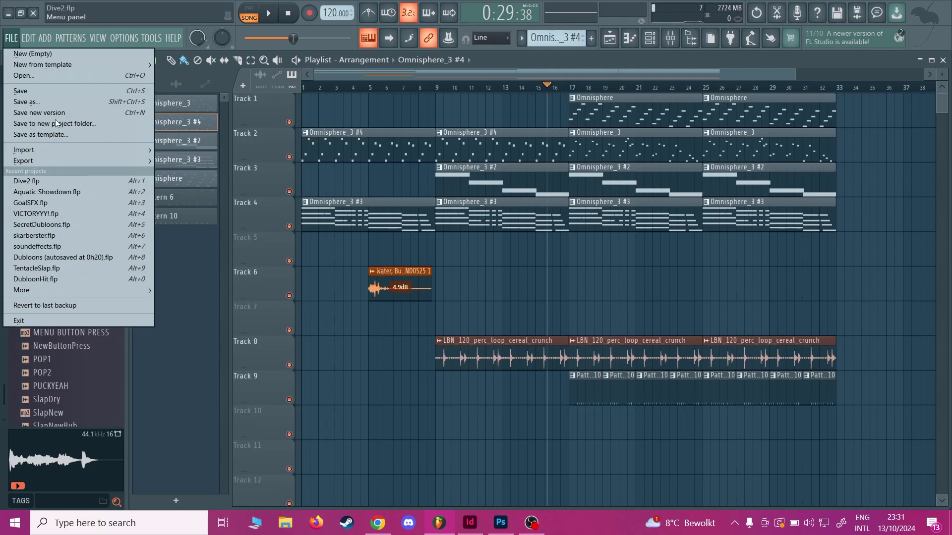
pyautogui.click(82, 192)
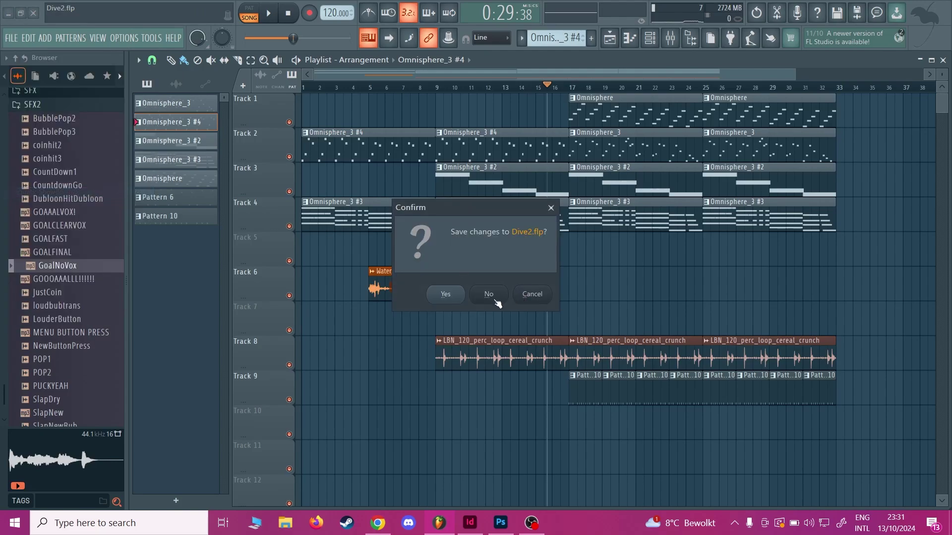
pyautogui.click(489, 297)
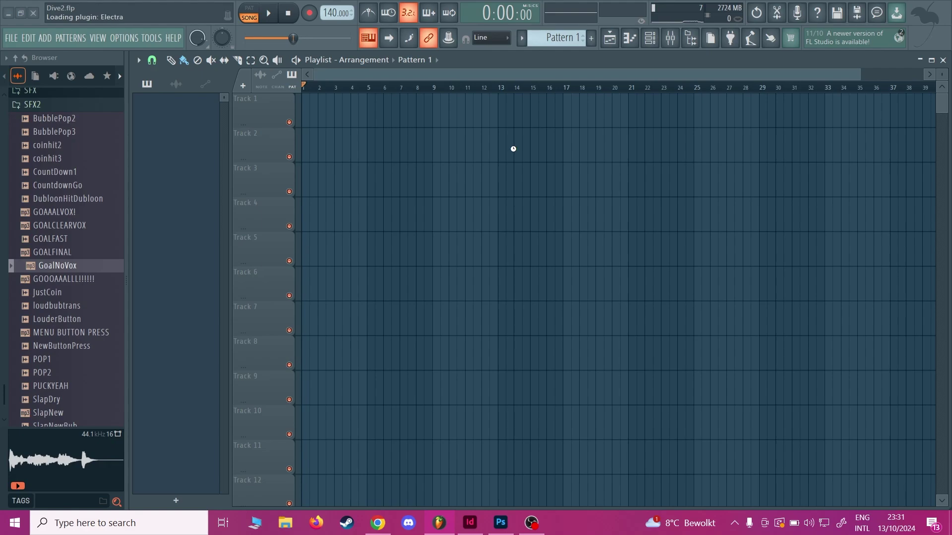
pyautogui.click(386, 526)
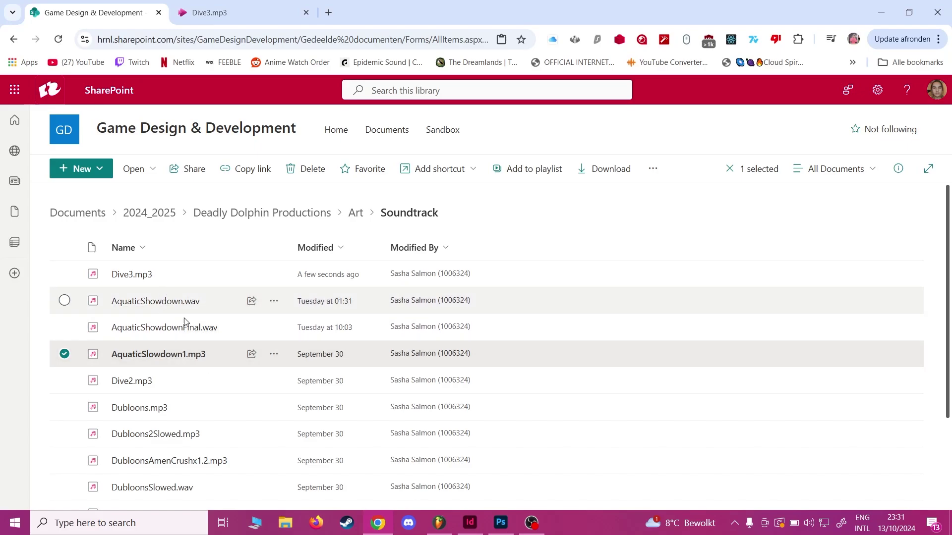
pyautogui.click(175, 354)
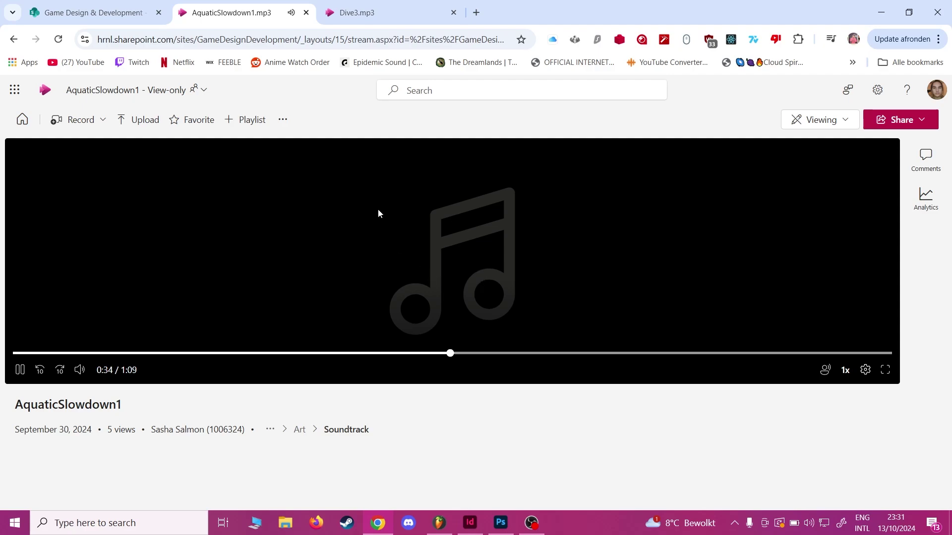
pyautogui.click(307, 12)
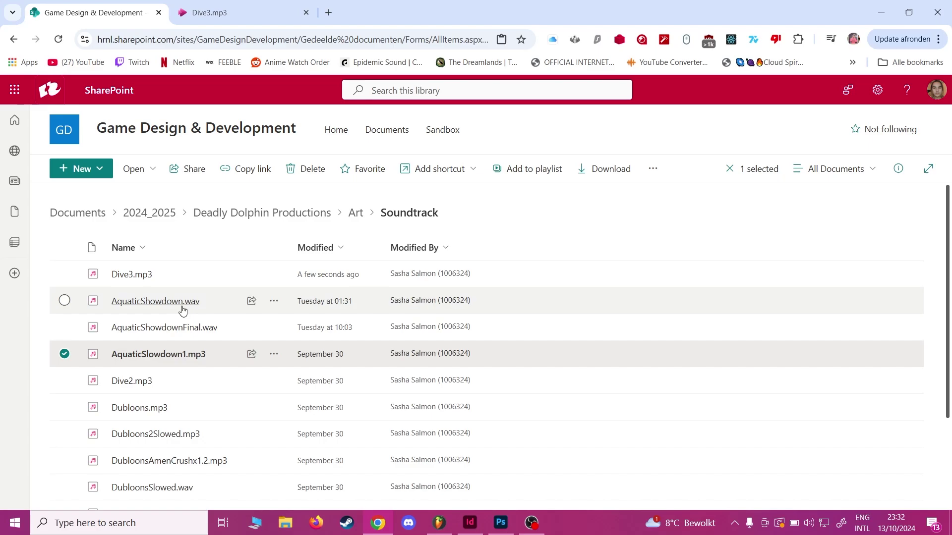
# Step: Preview AquaticShowdown.wav, skipping to 0:31, 0:57, 1:16 and about 1:37
pyautogui.click(188, 302)
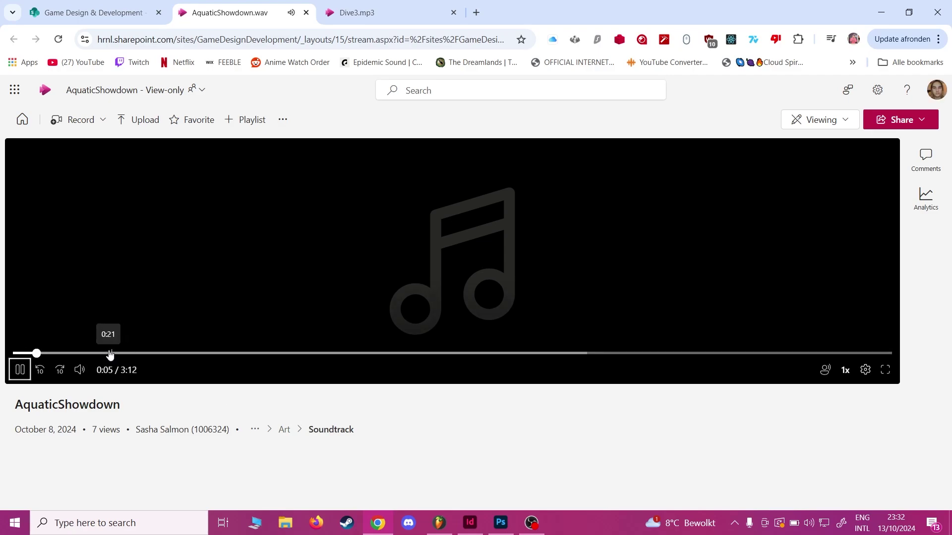
pyautogui.click(159, 354)
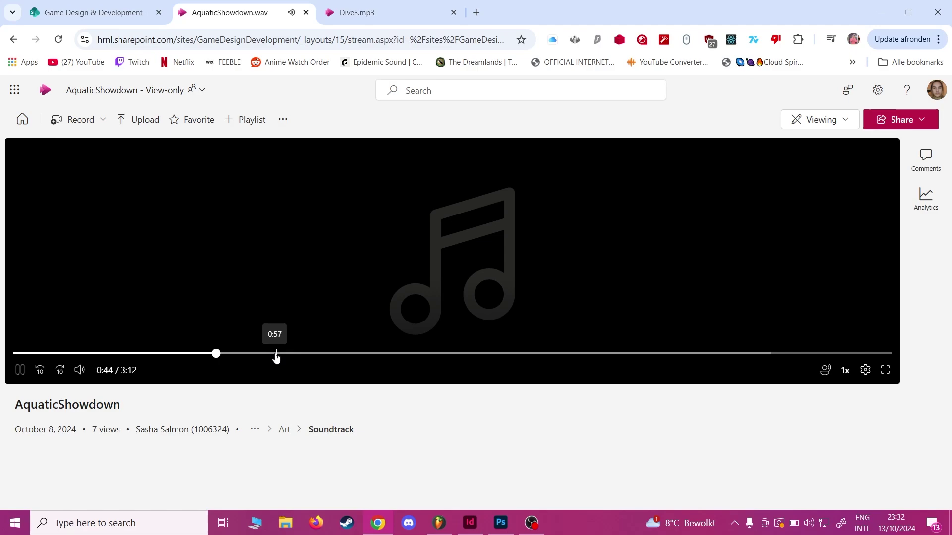
pyautogui.click(276, 353)
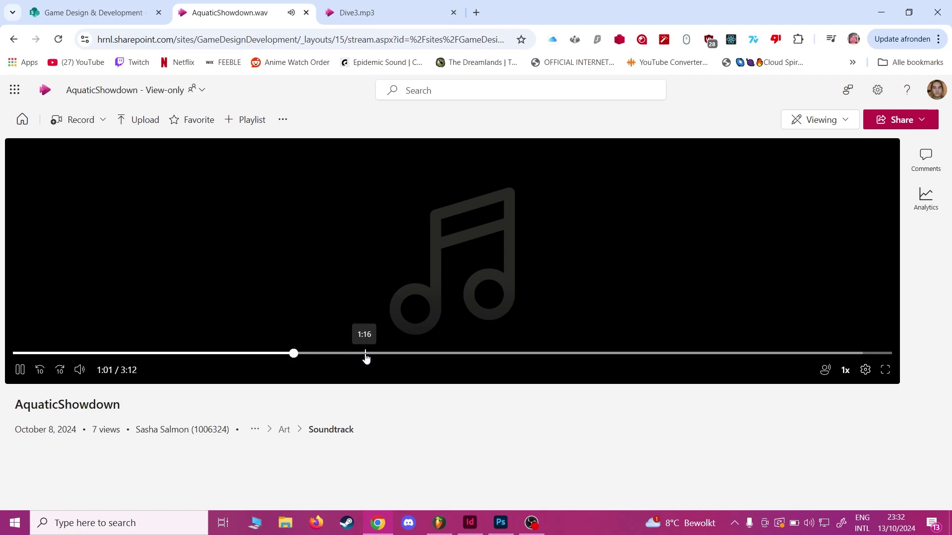
pyautogui.click(366, 353)
pyautogui.click(463, 353)
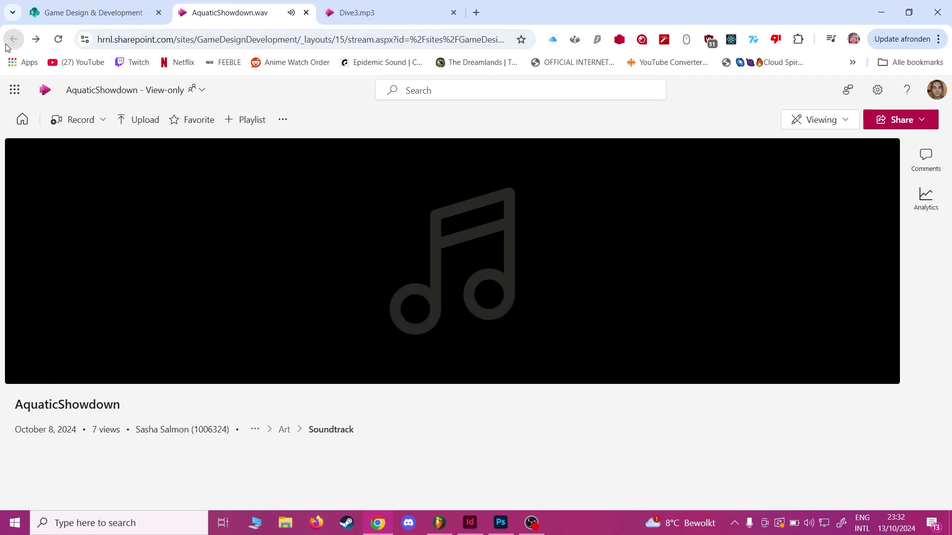
# Step: Close the AquaticShowdown.wav and Dive3.mp3 player tabs and return to FL Studio
pyautogui.moveTo(711, 265)
pyautogui.click(306, 12)
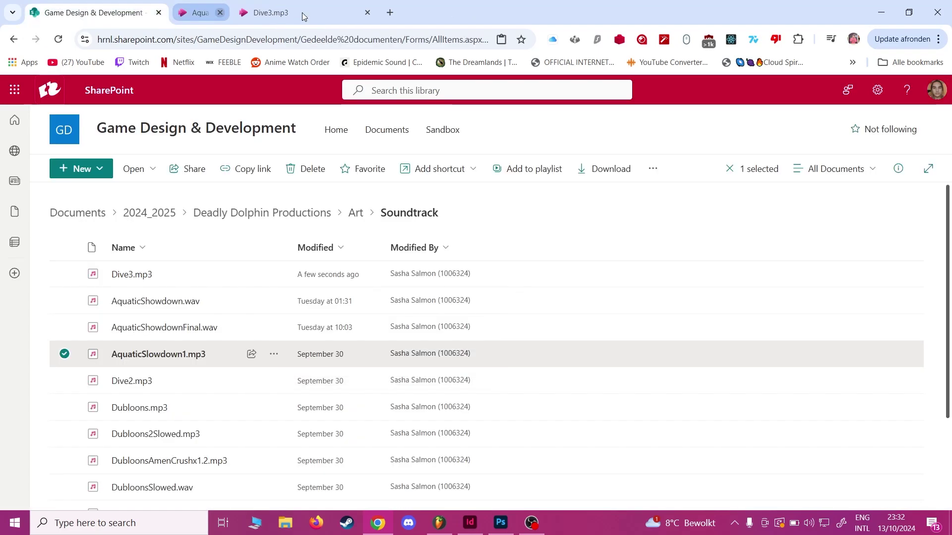
pyautogui.click(305, 13)
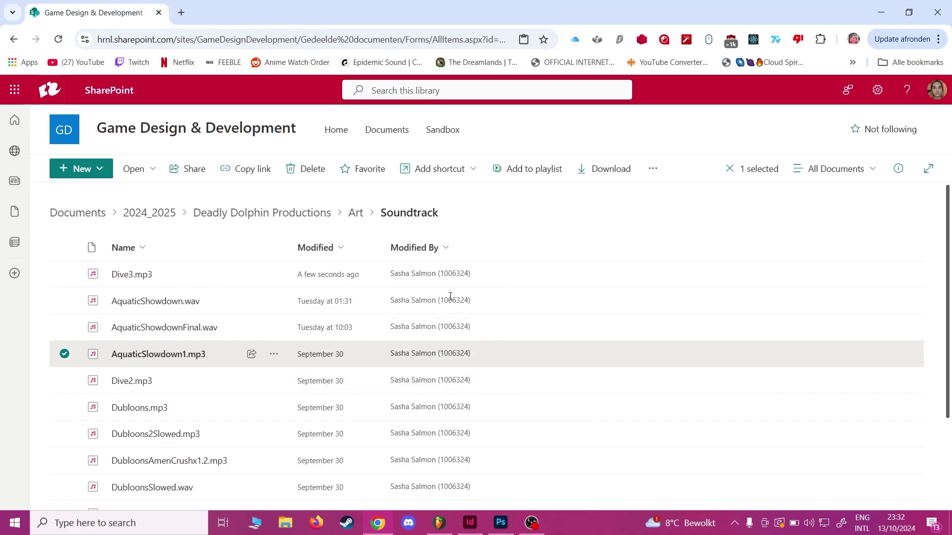
pyautogui.click(439, 522)
# Step: Select Pattern 13 and play it in pattern mode
pyautogui.click(444, 238)
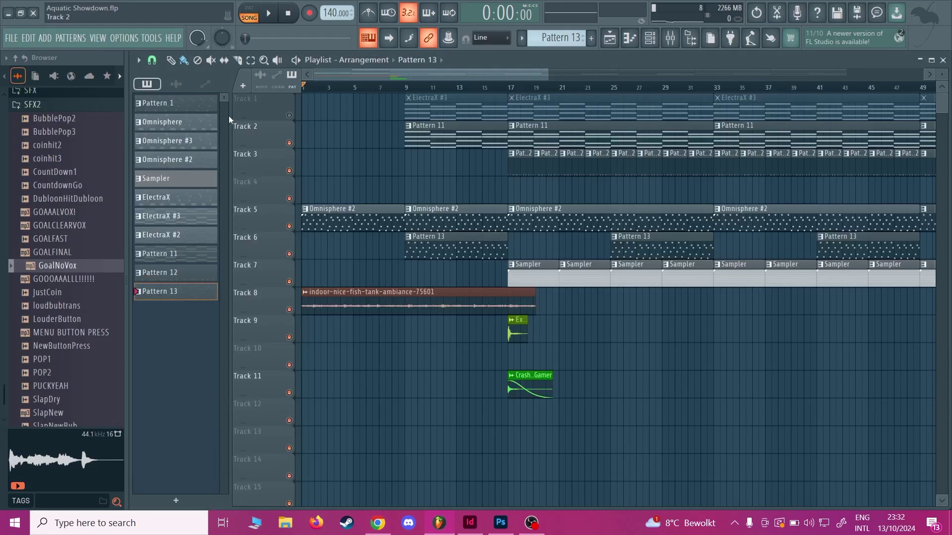
pyautogui.click(254, 10)
pyautogui.press('space')
pyautogui.click(254, 14)
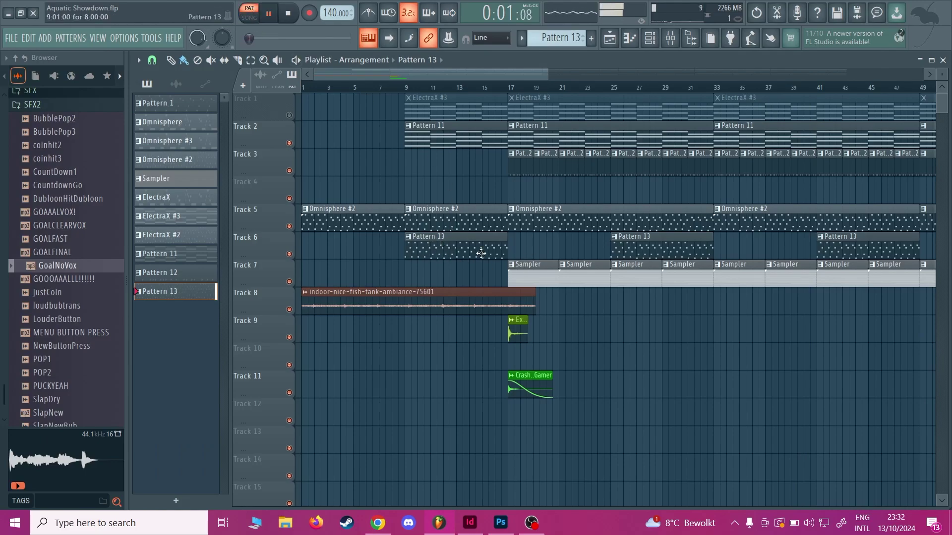
# Step: Play the arrangement in song mode, jumping to bars 9, 16 and 24, then stop
pyautogui.click(250, 17)
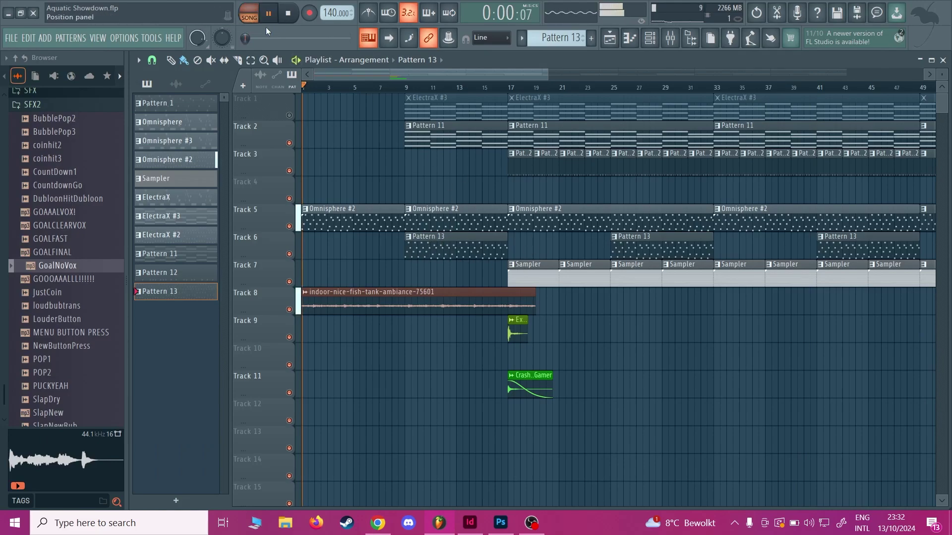
pyautogui.click(395, 87)
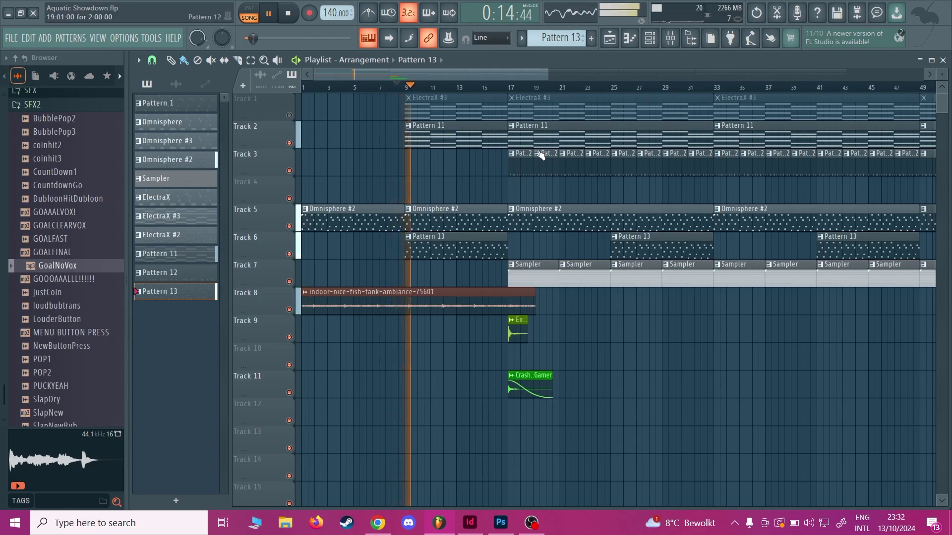
pyautogui.click(497, 87)
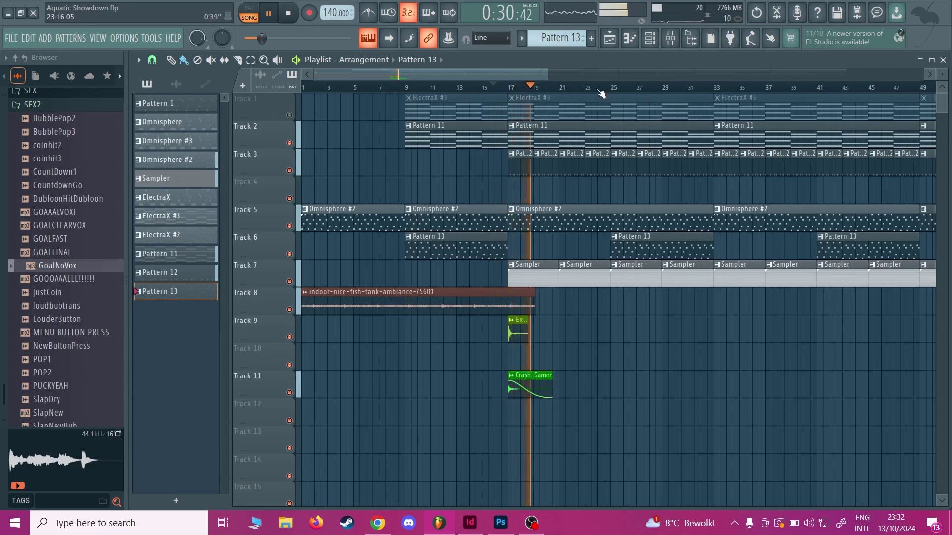
pyautogui.click(600, 89)
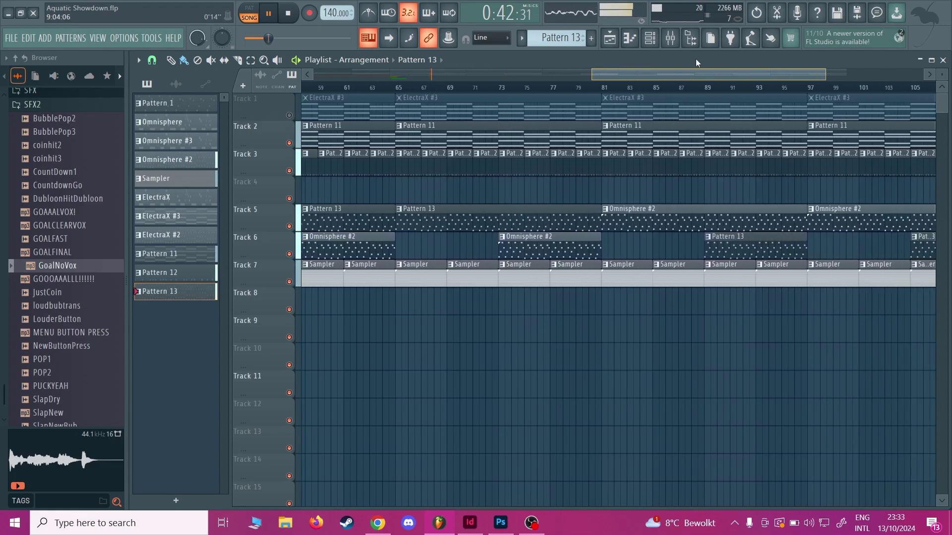
pyautogui.hscroll(-5, 524, 170)
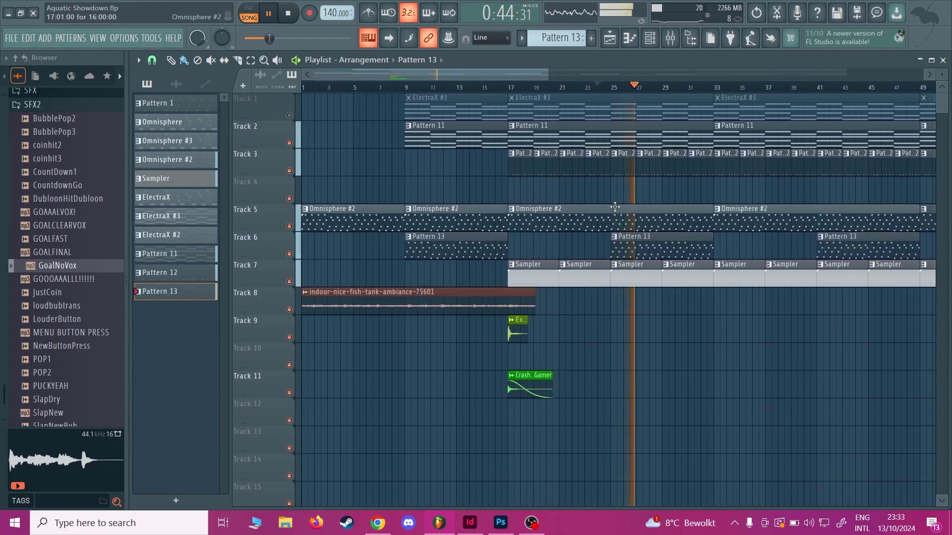
pyautogui.press('space')
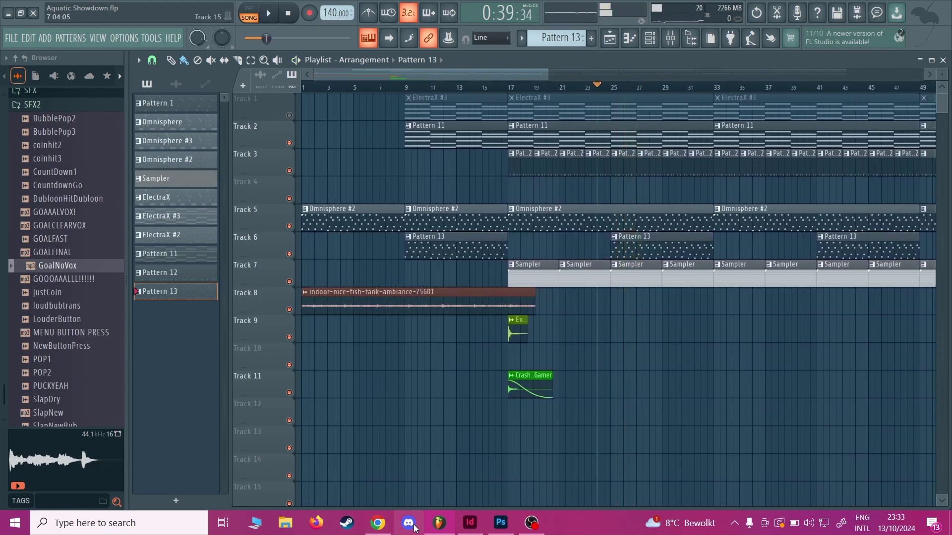
# Step: Preview AquaticShowdownFinal.wav in SharePoint, skip ahead, then close its player
pyautogui.click(377, 523)
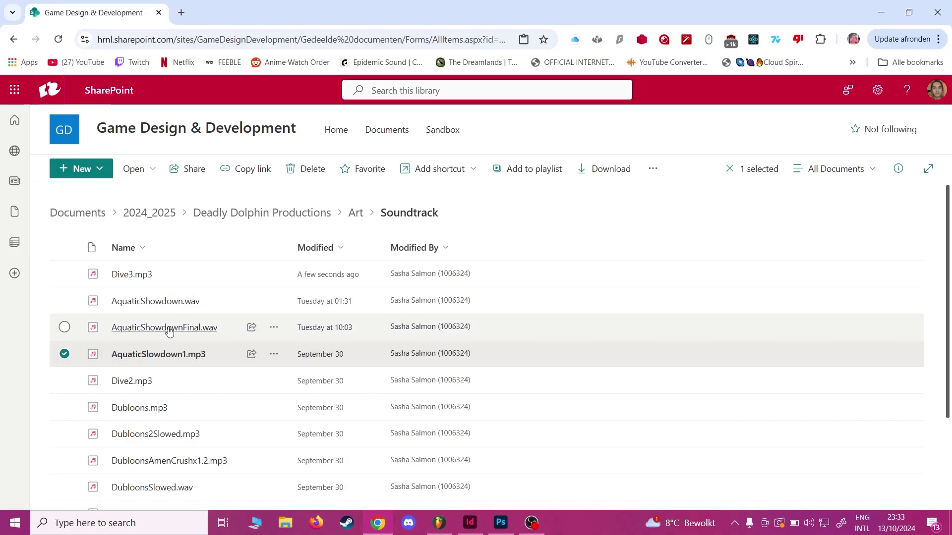
pyautogui.click(210, 302)
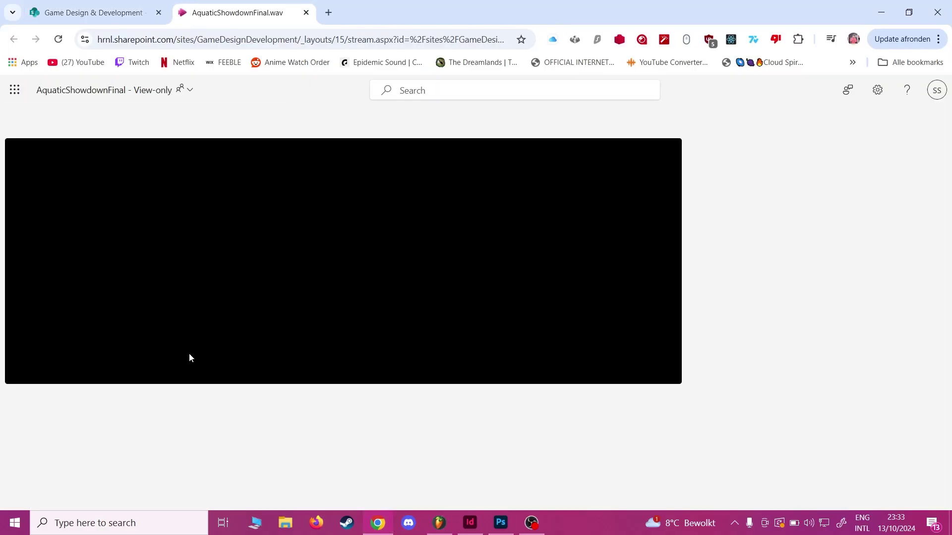
pyautogui.click(181, 353)
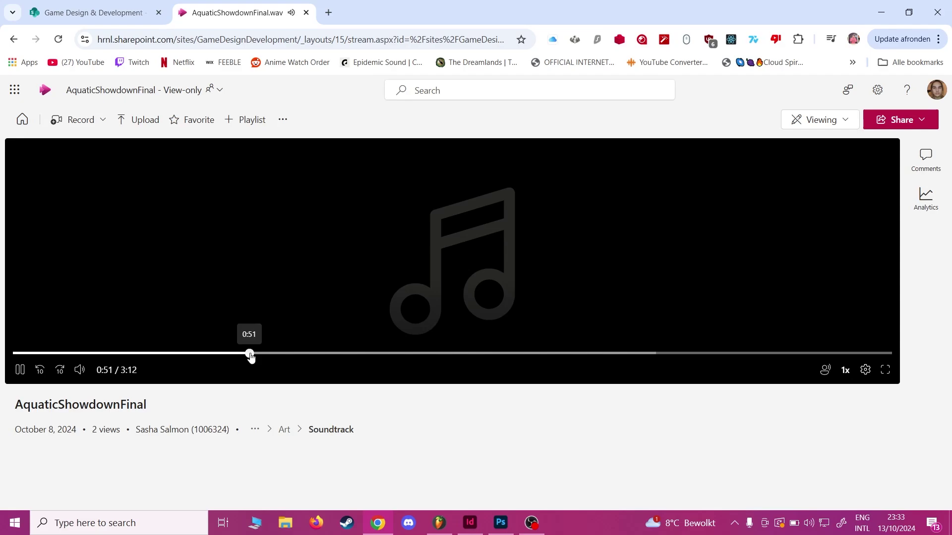
pyautogui.click(306, 12)
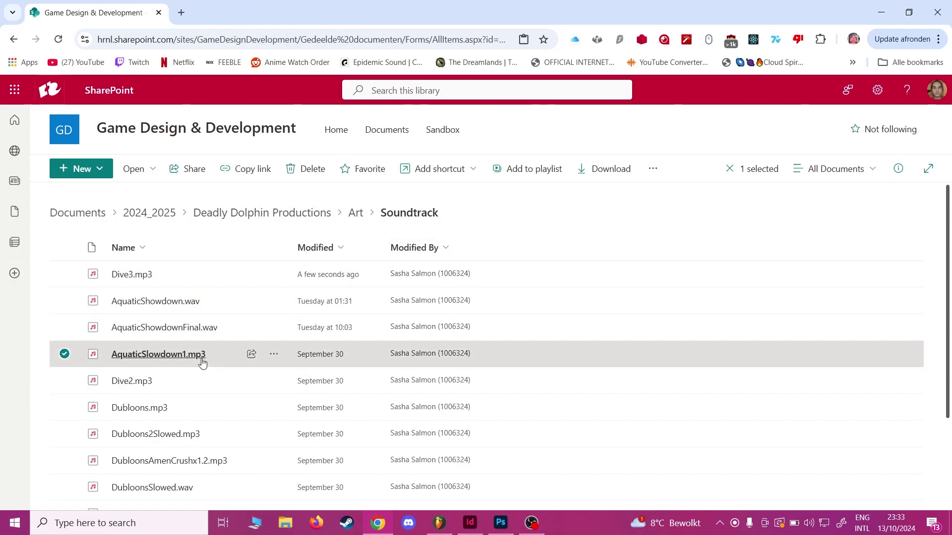
# Step: Open Dubloons.mp3 from the Soundtrack folder and play it
pyautogui.scroll(-1, 202, 364)
pyautogui.scroll(-2, 218, 335)
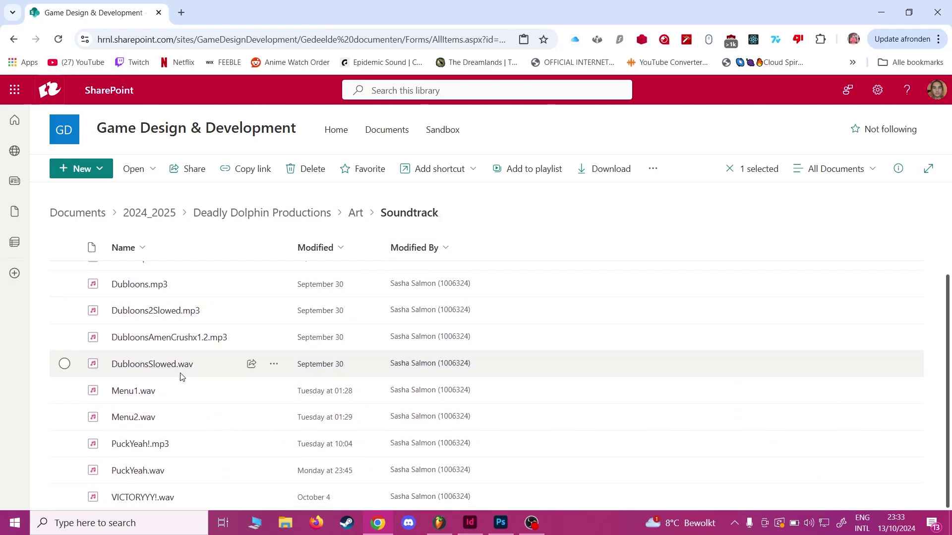
pyautogui.scroll(2, 181, 377)
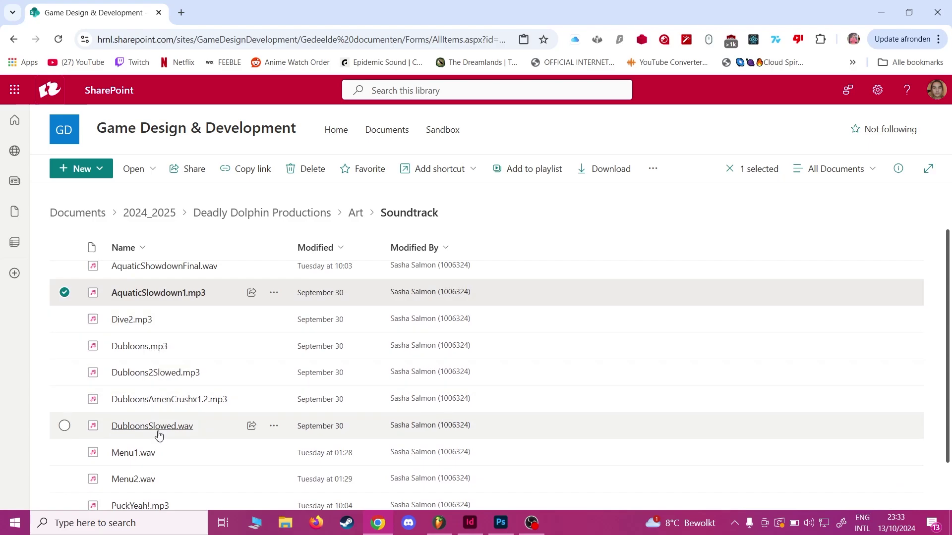
pyautogui.click(146, 348)
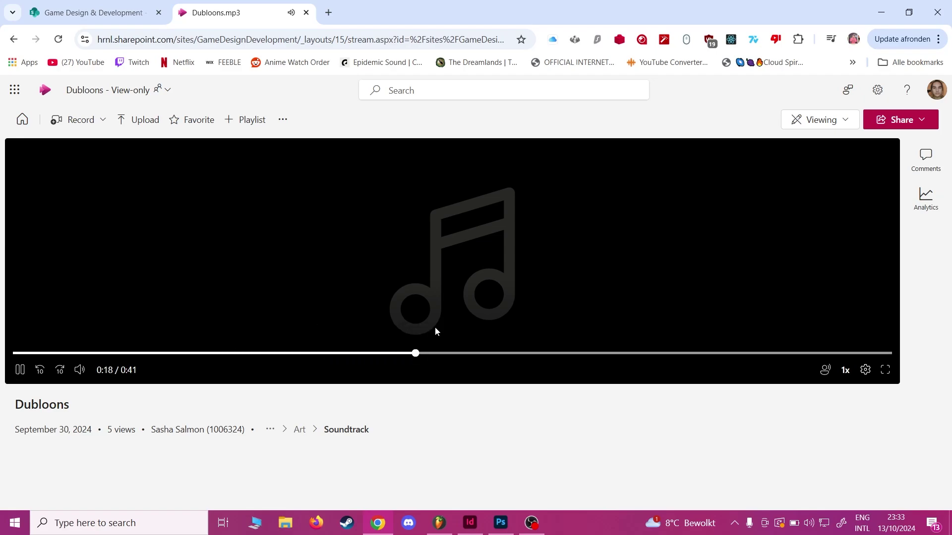
# Step: Close Dubloons.mp3, preview DubloonsAmenCrushx1.2.mp3 to 0:19, then close its player
pyautogui.click(308, 12)
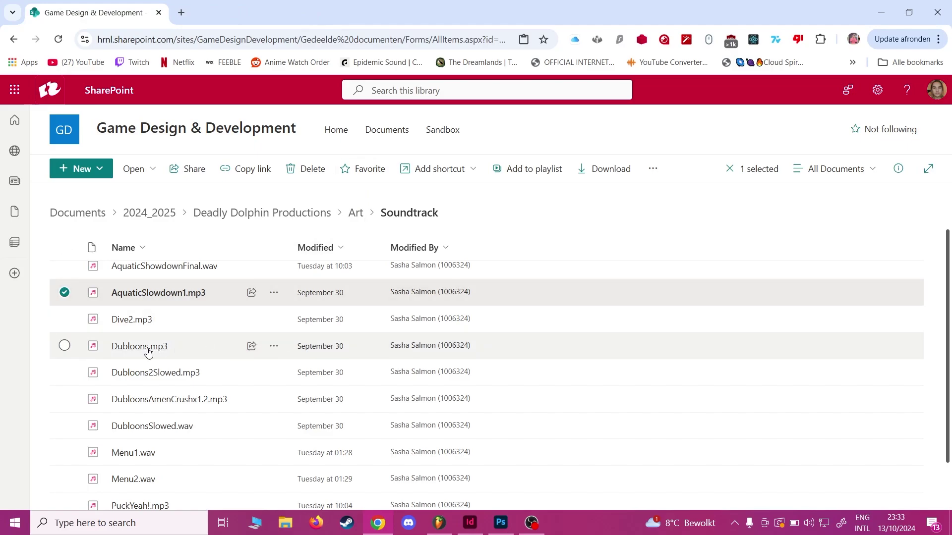
pyautogui.click(172, 403)
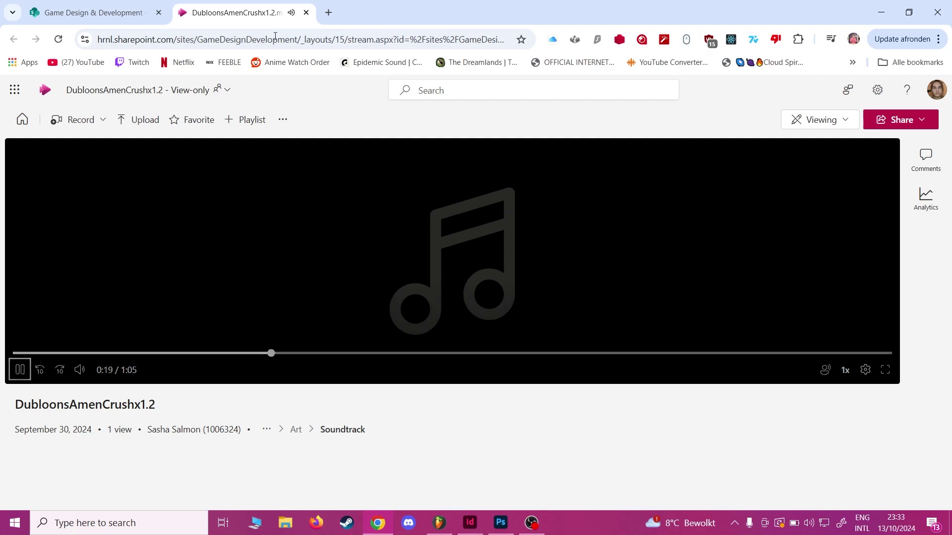
pyautogui.click(306, 12)
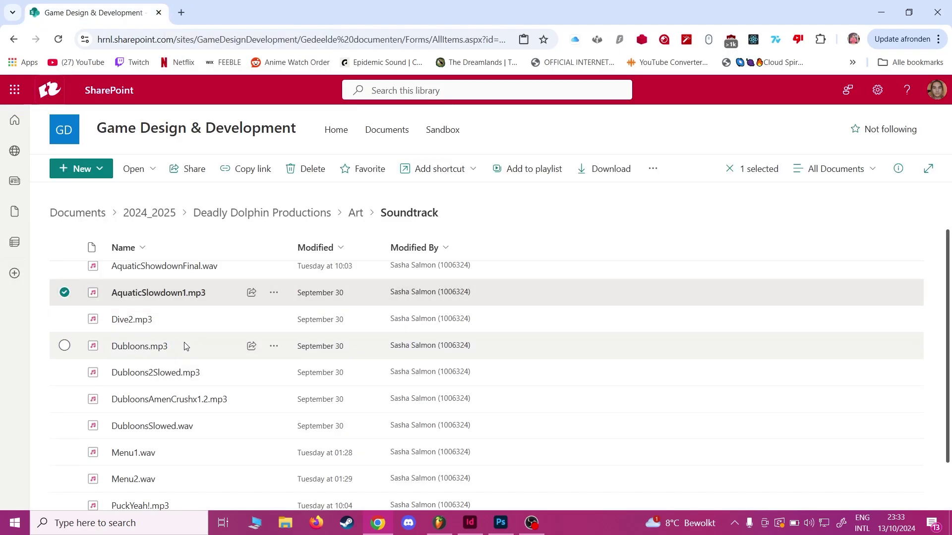
pyautogui.scroll(-1, 186, 346)
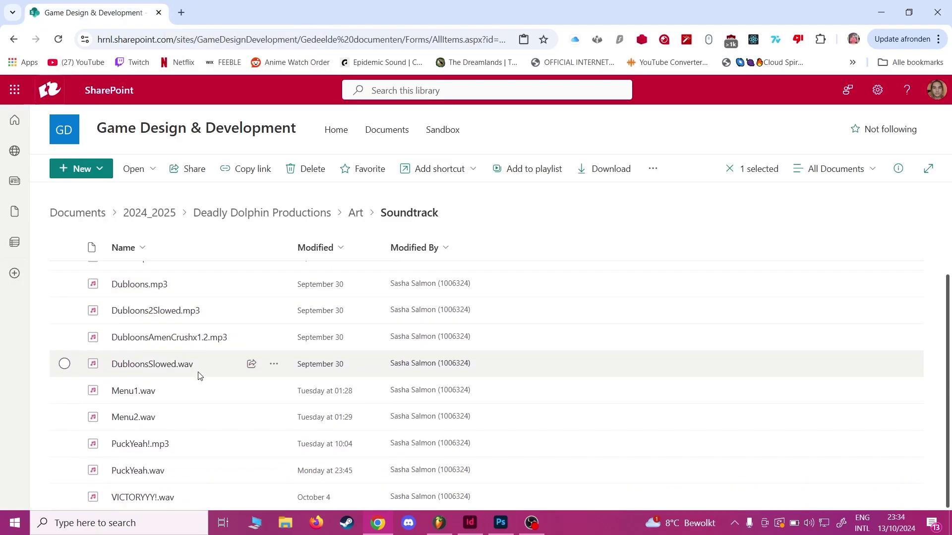
# Step: Open SecretDubloons.flp from recent projects without saving Aquatic Showdown
pyautogui.click(443, 527)
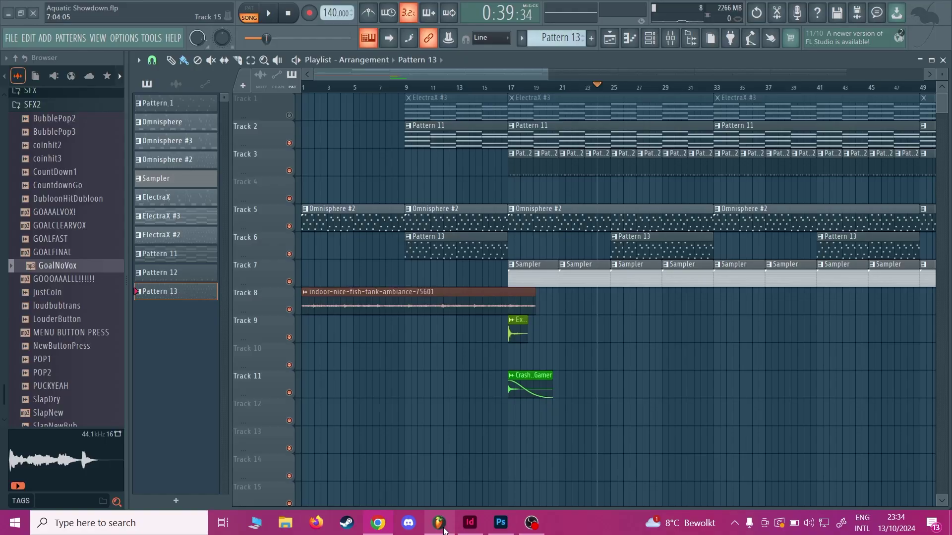
pyautogui.click(11, 38)
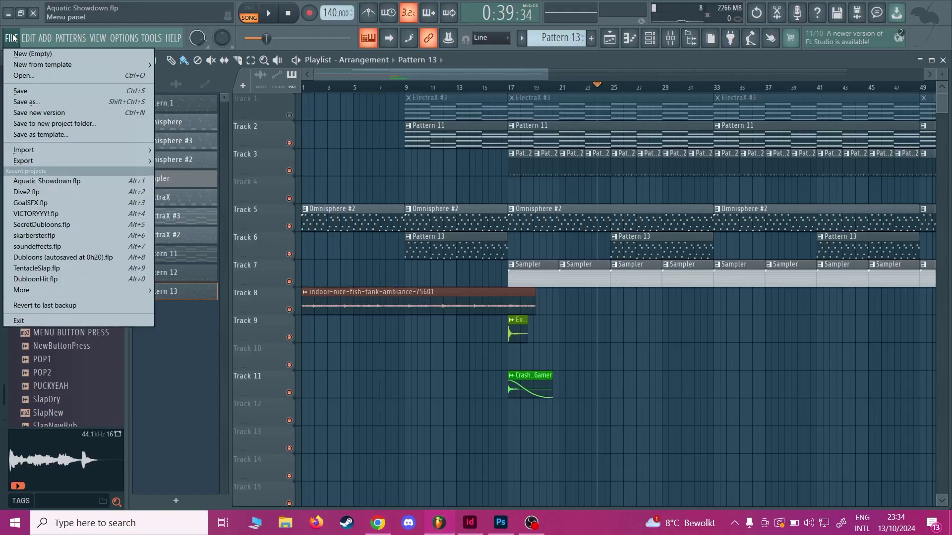
pyautogui.click(54, 227)
pyautogui.click(513, 294)
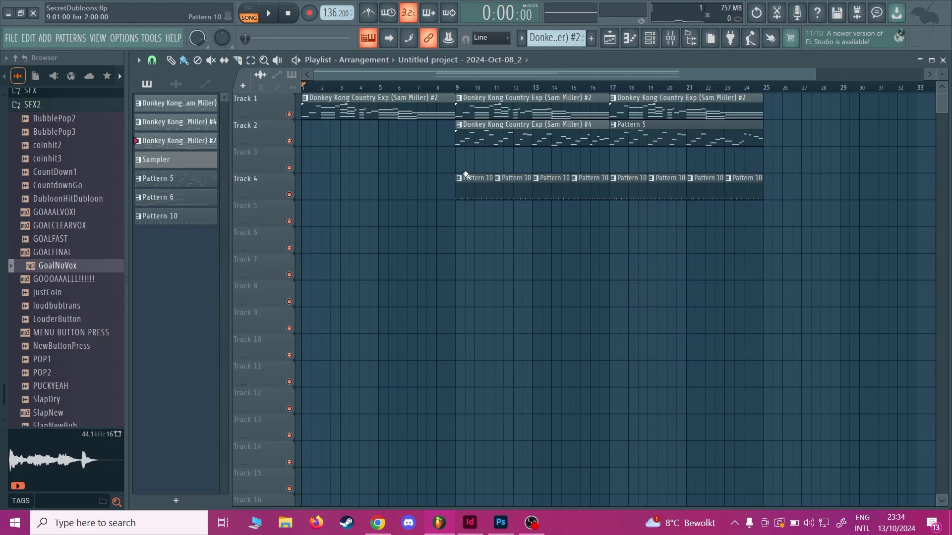
# Step: Play the SecretDubloons arrangement to about 0:21 while scrolling the playlist, then stop and return to SharePoint
pyautogui.moveTo(812, 74); pyautogui.dragTo(489, 190)
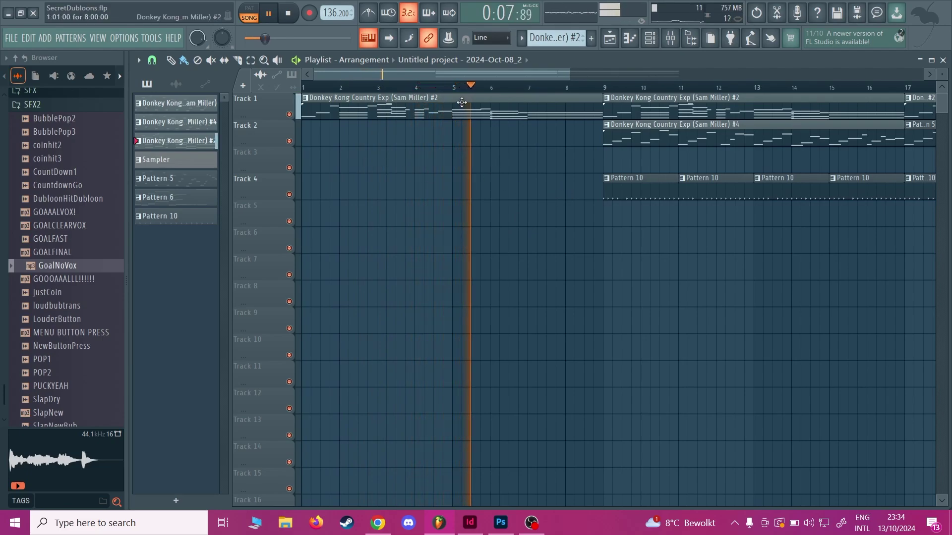
pyautogui.moveTo(543, 75); pyautogui.dragTo(617, 79)
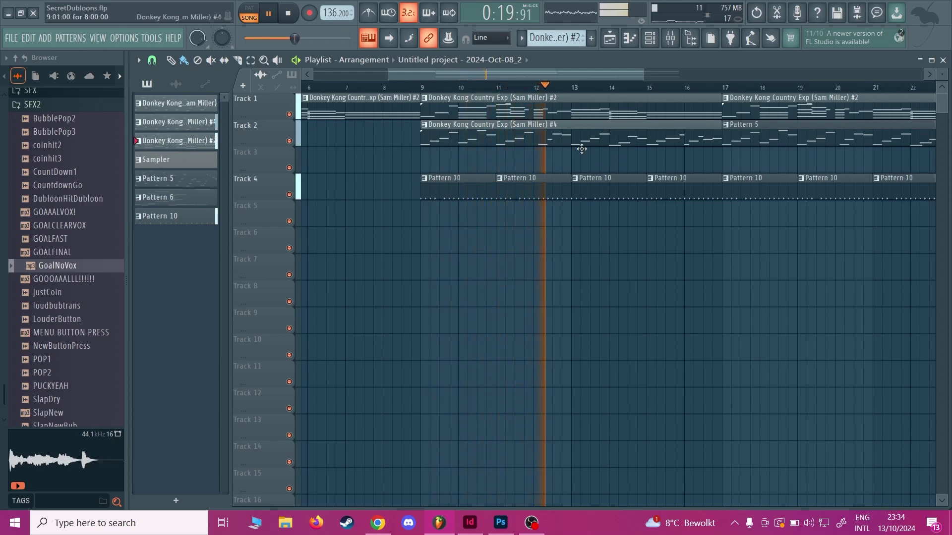
pyautogui.moveTo(626, 75); pyautogui.dragTo(679, 66)
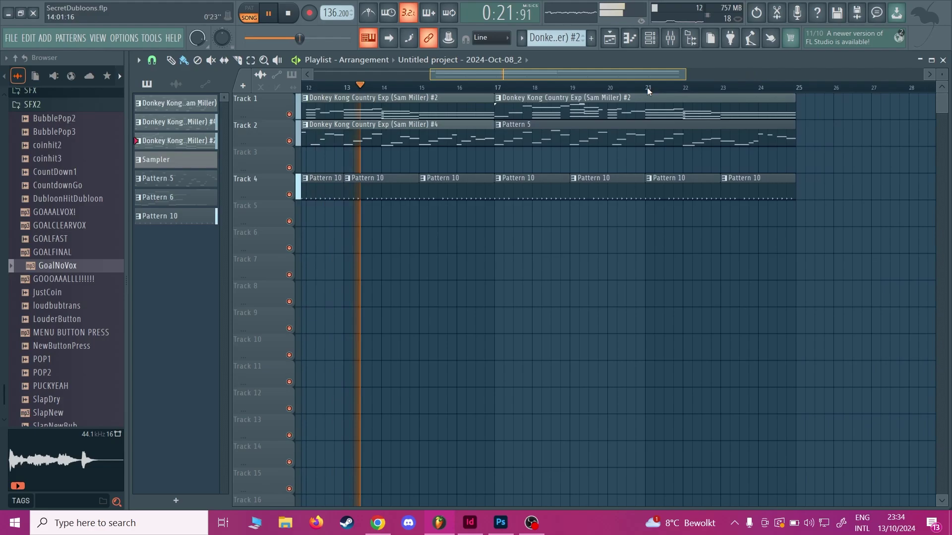
pyautogui.press('space')
pyautogui.click(378, 523)
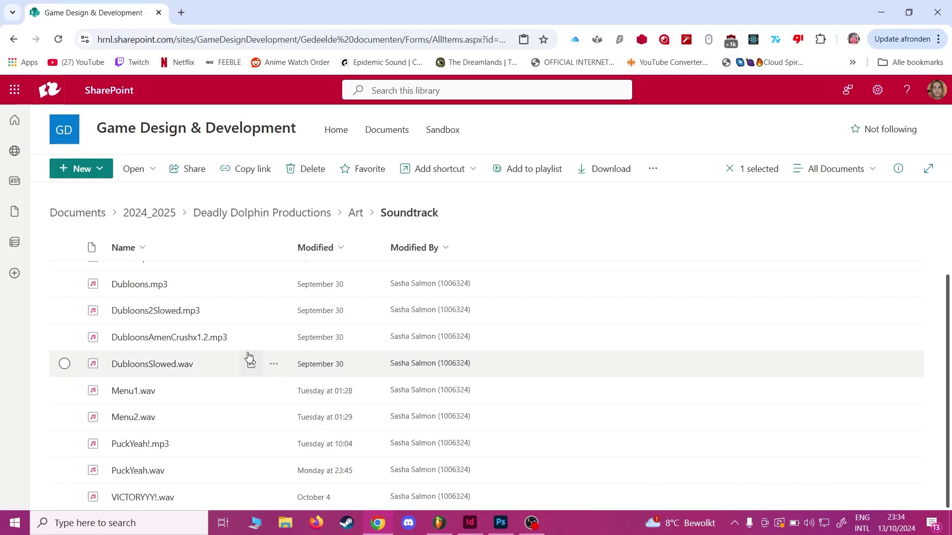
# Step: Listen to Menu1.wav, then Menu2.wav, from the Soundtrack folder and return to the file list
pyautogui.click(144, 393)
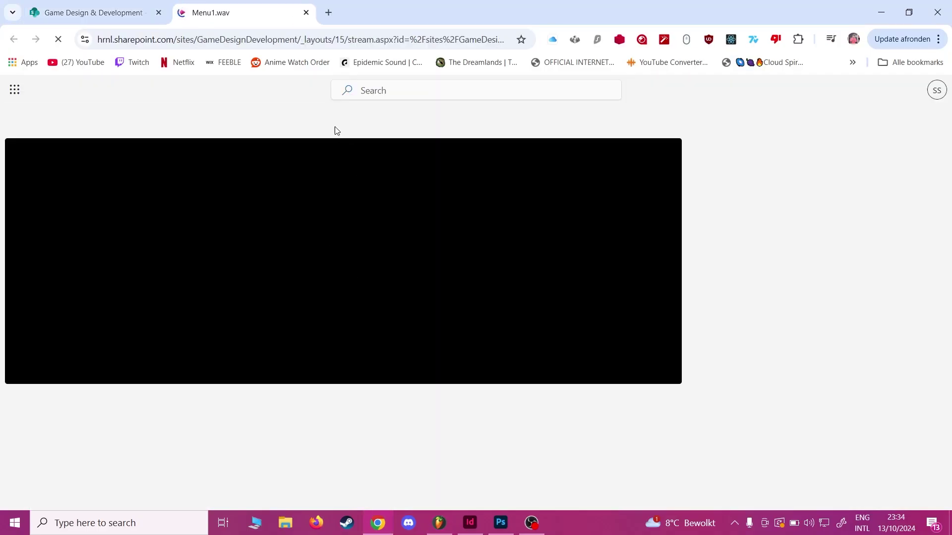
pyautogui.click(306, 13)
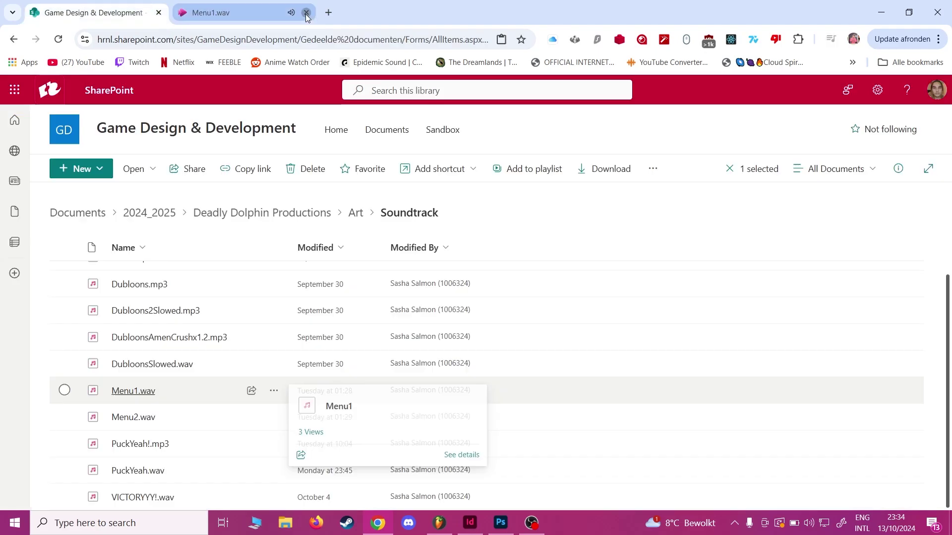
pyautogui.click(137, 427)
pyautogui.click(134, 418)
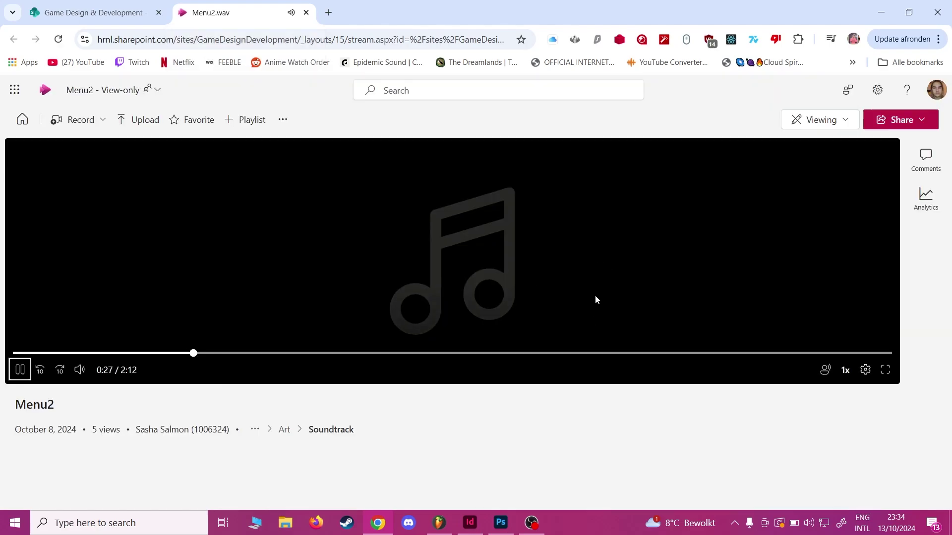
pyautogui.click(306, 13)
pyautogui.scroll(3, 240, 414)
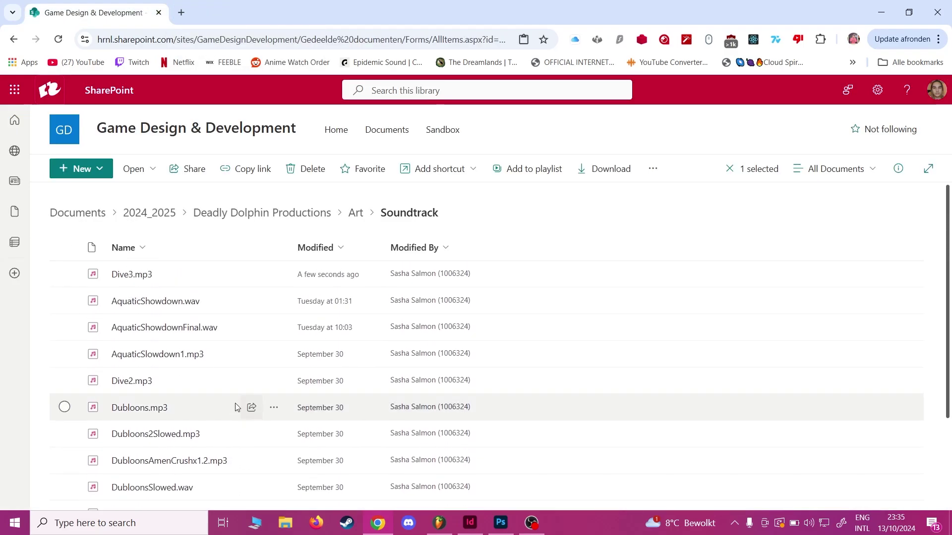
pyautogui.scroll(-3, 199, 312)
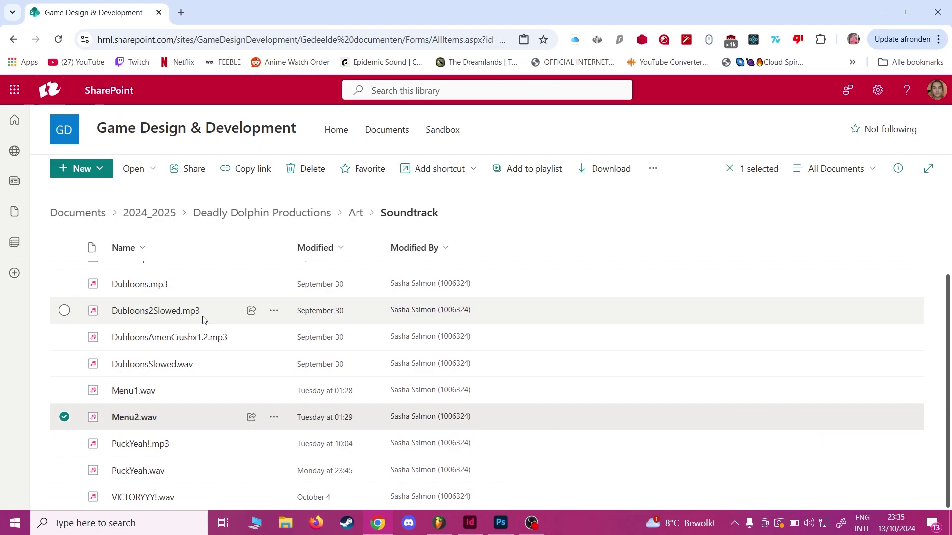
pyautogui.scroll(3, 206, 426)
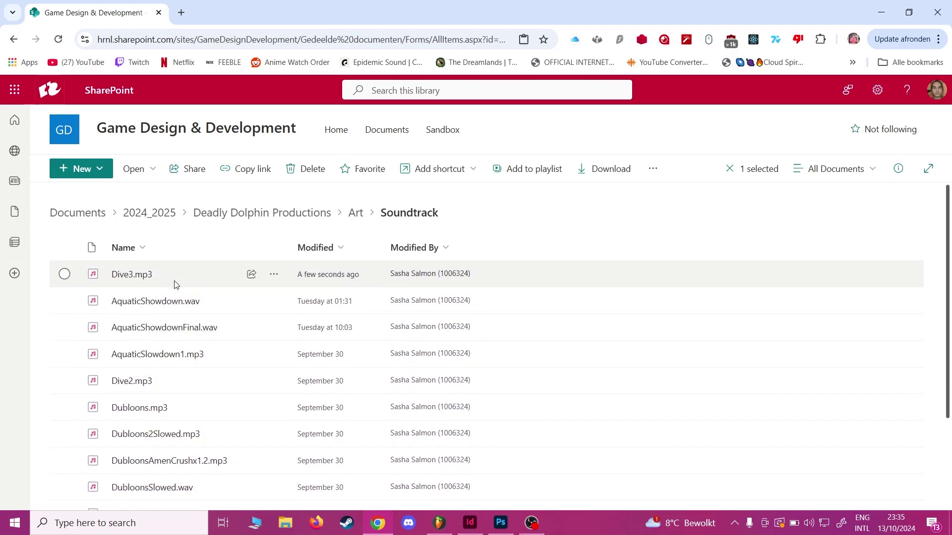
pyautogui.scroll(-3, 210, 344)
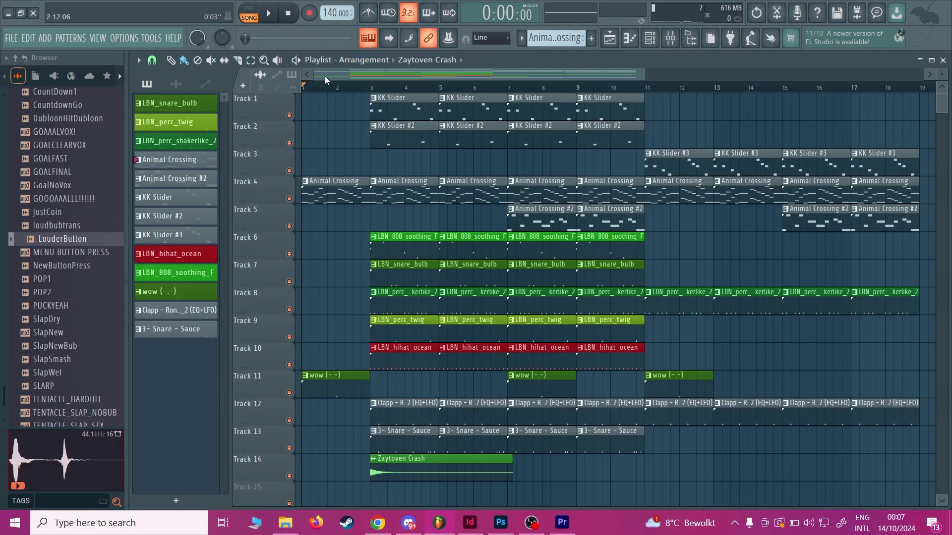
# Step: Play the Animal Crossing and KK Slider arrangement in song mode, then stop it at bar 1
pyautogui.click(267, 15)
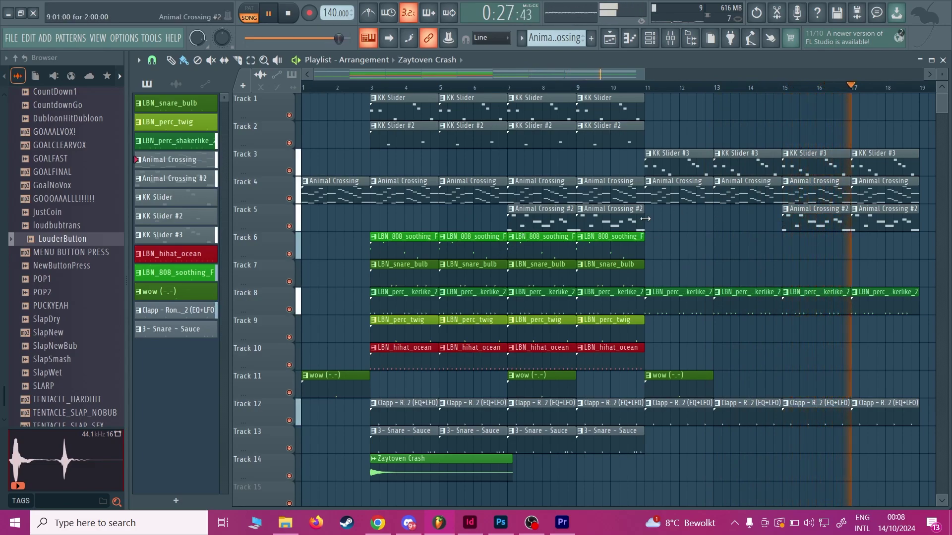
pyautogui.press('space')
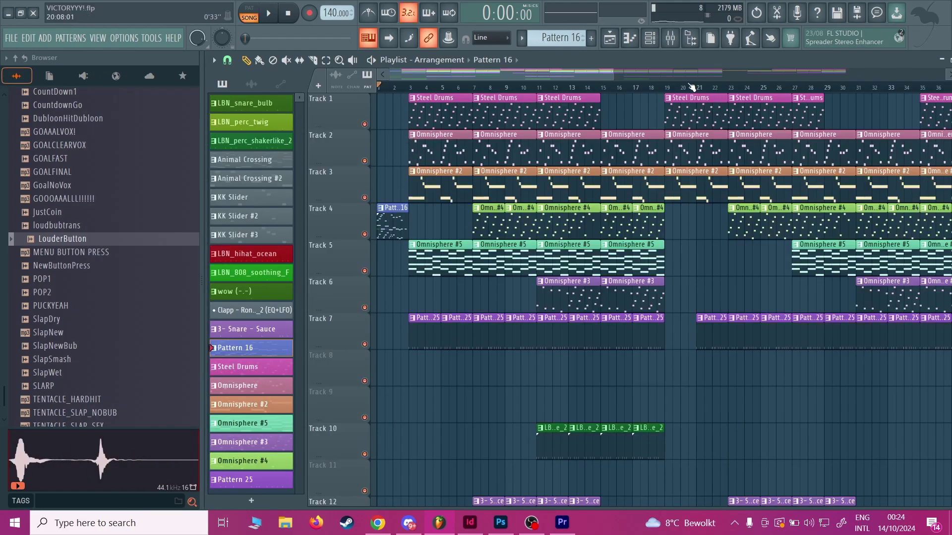
# Step: Zoom into the VICTORYYY! playlist bars and scroll through its tracks while the song plays
pyautogui.moveTo(619, 76); pyautogui.dragTo(579, 76)
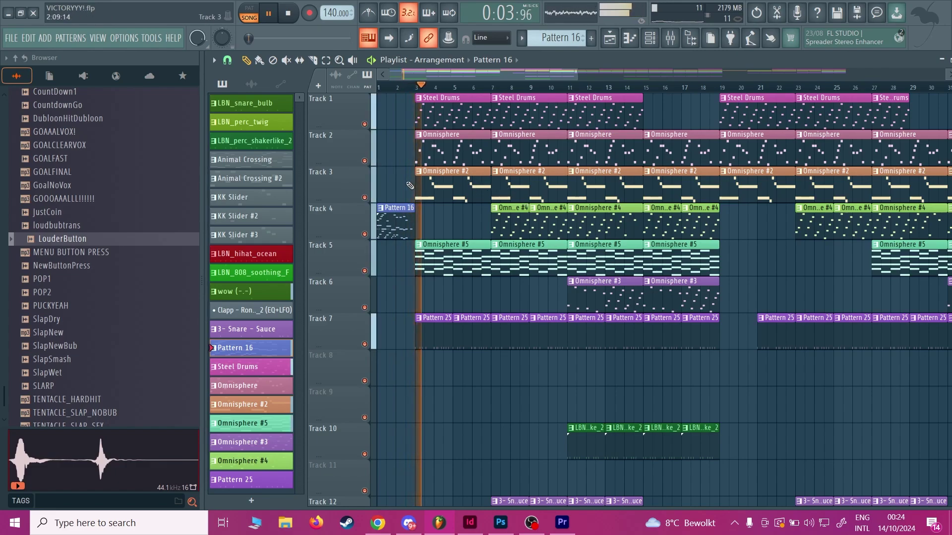
pyautogui.scroll(-6, 456, 222)
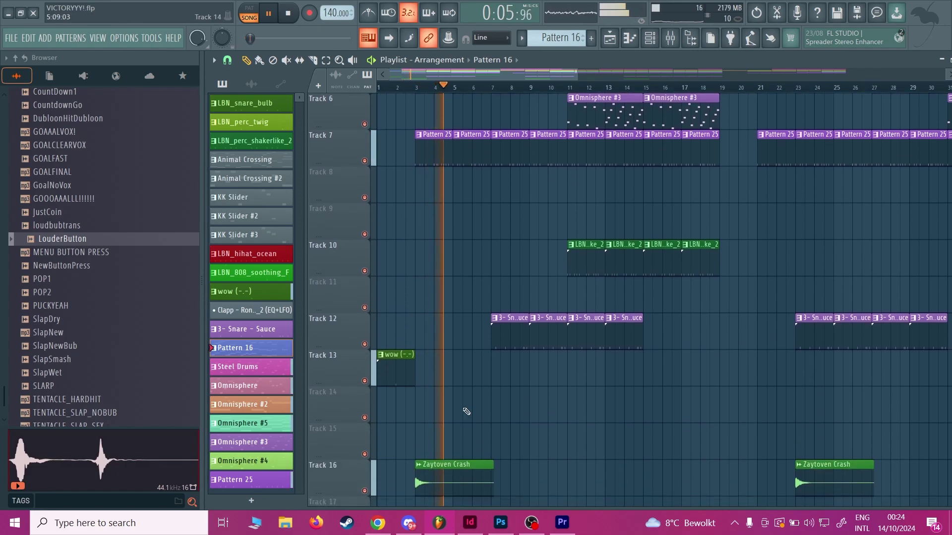
pyautogui.scroll(5, 463, 410)
pyautogui.scroll(1, 493, 371)
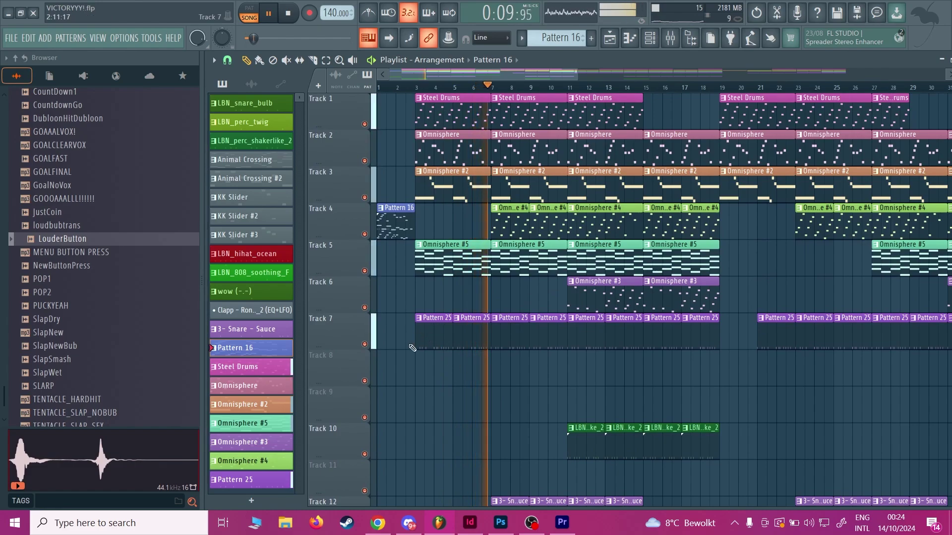
# Step: Make Pattern 25 current and switch to pattern mode so only that pattern loops
pyautogui.click(578, 336)
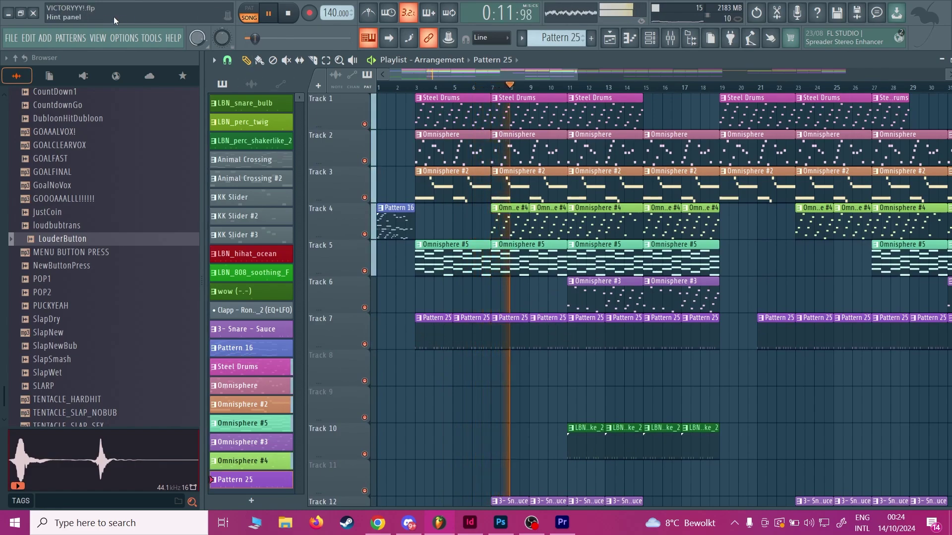
pyautogui.press('l')
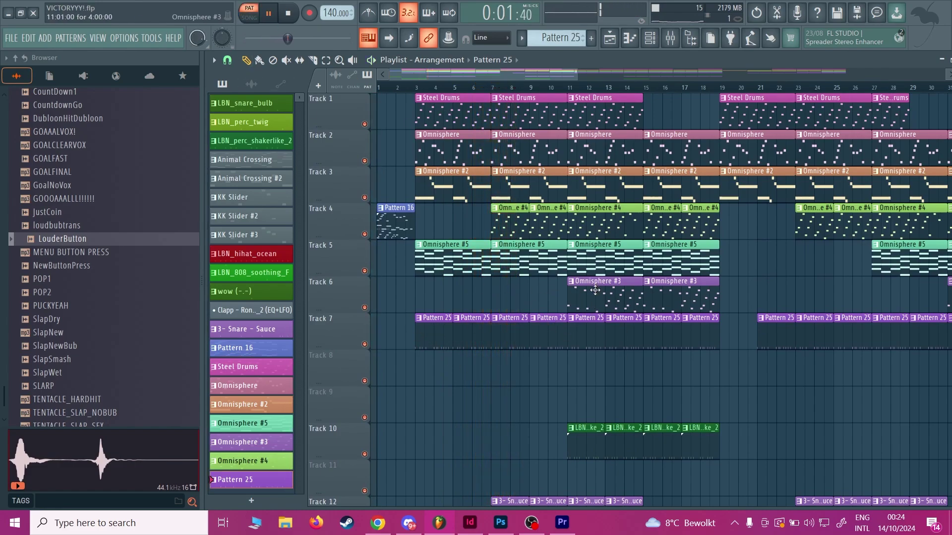
pyautogui.scroll(-1, 563, 431)
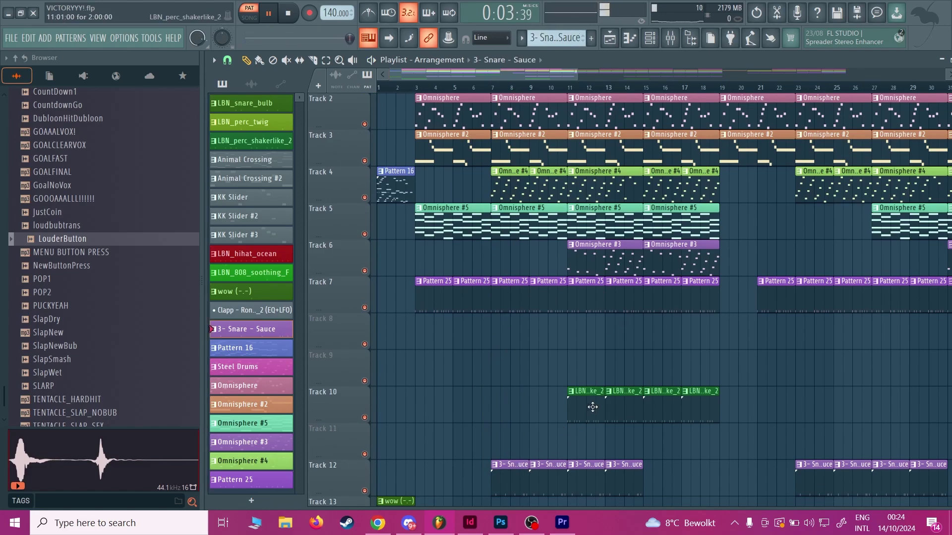
pyautogui.scroll(1, 572, 342)
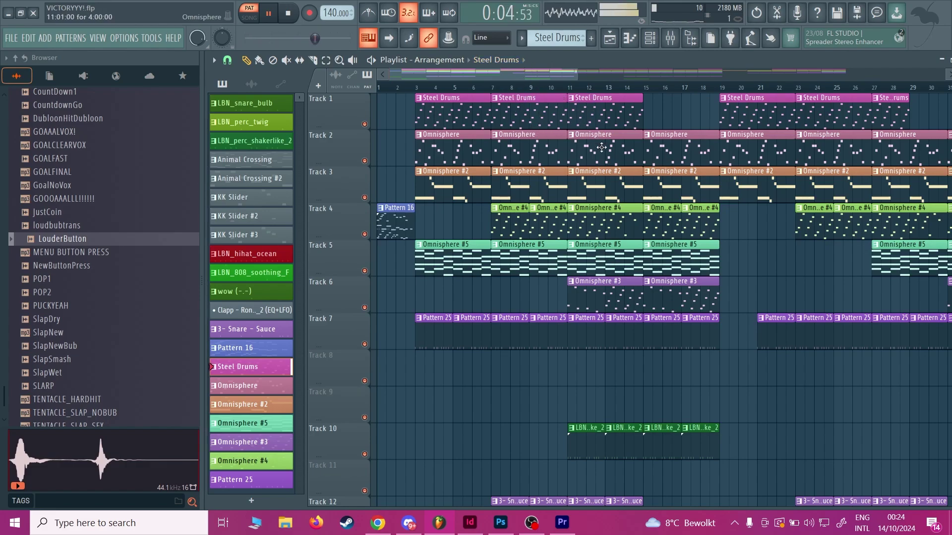
# Step: Open the Omnisphere, Omnisphere #2 and Omnisphere #4 patterns in the piano roll to hear their notes
pyautogui.doubleClick(523, 142)
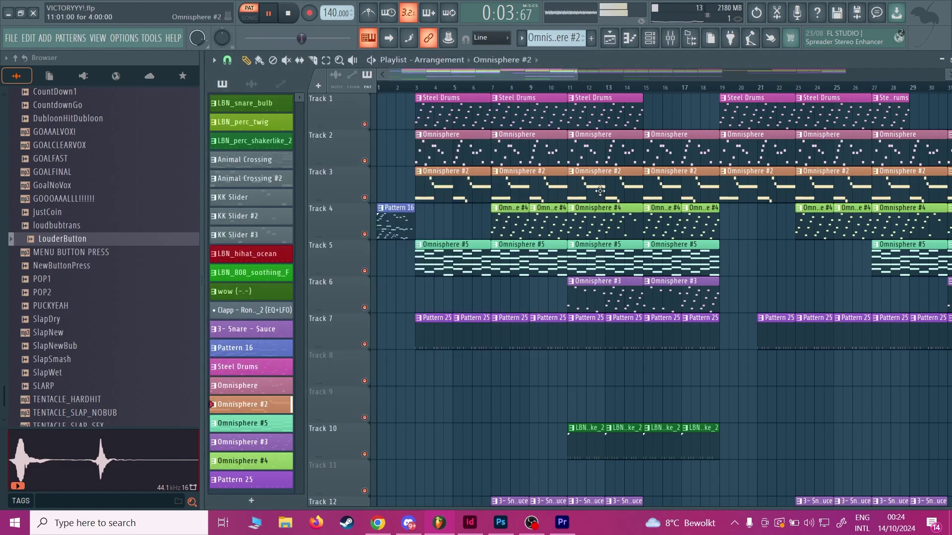
pyautogui.click(600, 191)
pyautogui.moveTo(374, 74); pyautogui.dragTo(341, 74)
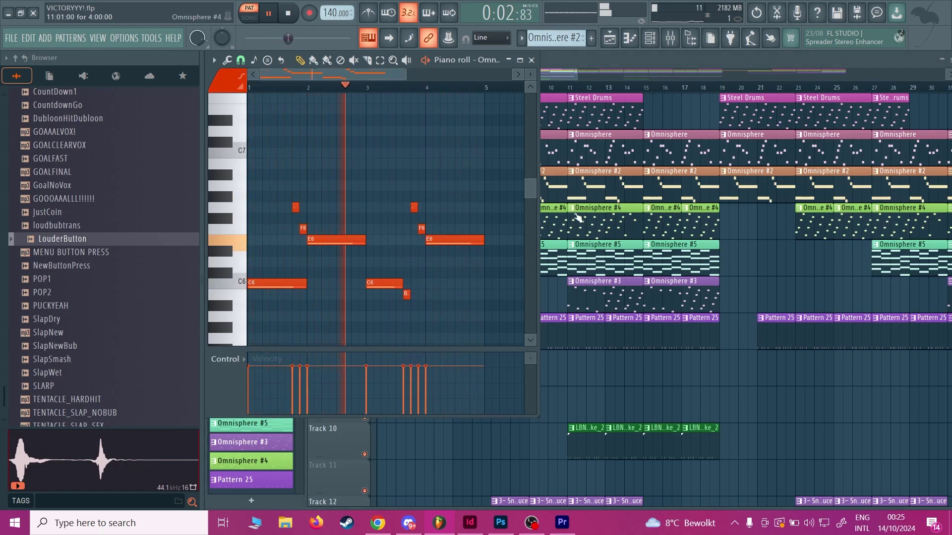
pyautogui.scroll(-1, 620, 221)
pyautogui.doubleClick(609, 186)
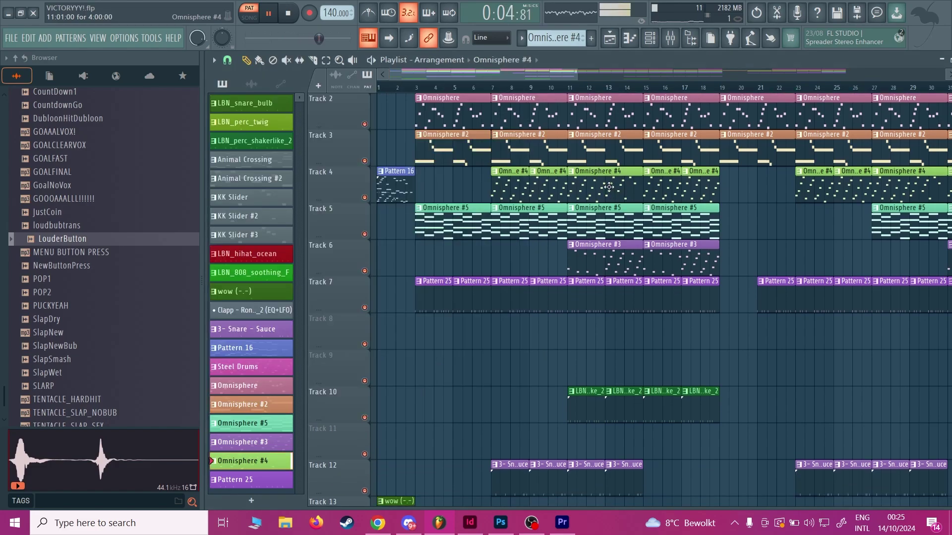
pyautogui.scroll(-8, 411, 255)
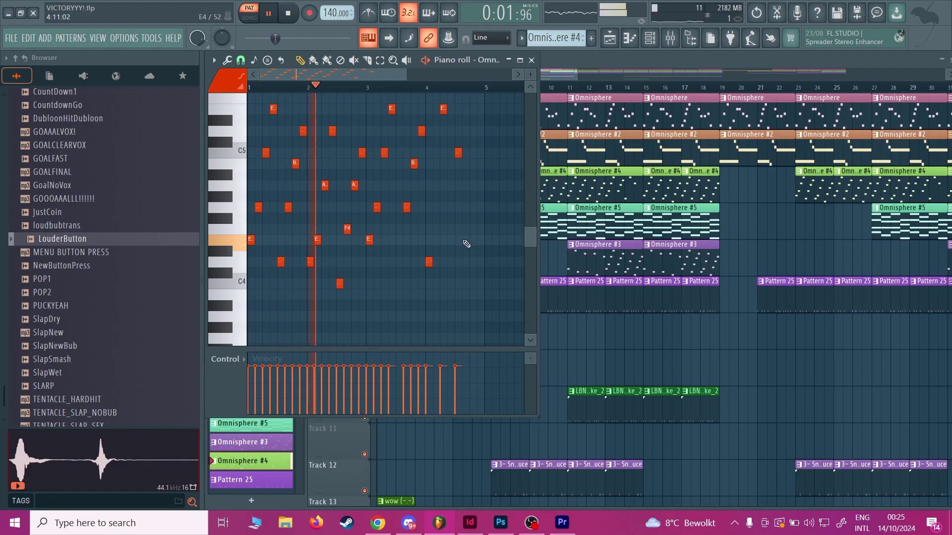
pyautogui.scroll(1, 468, 230)
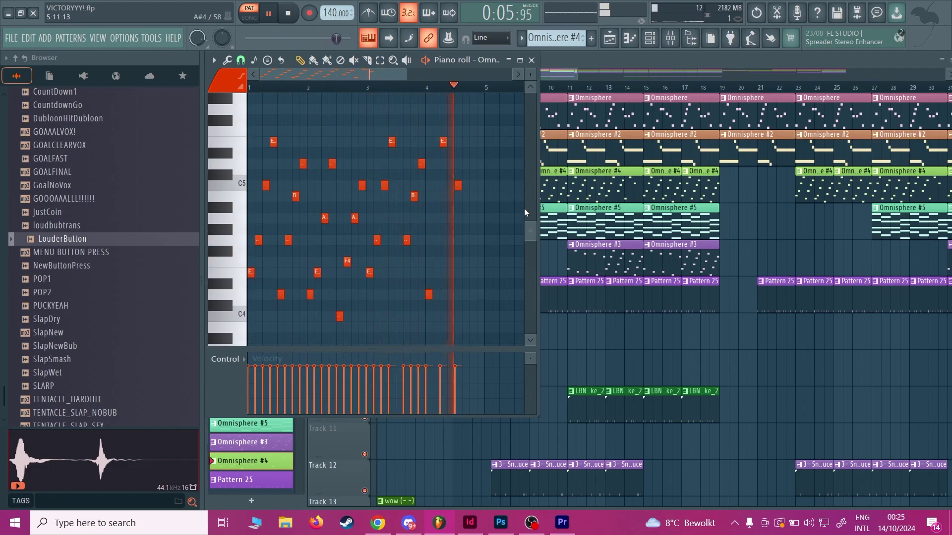
# Step: Audition Omnisphere #5 in the piano roll, then bring up Omnisphere #3's notes
pyautogui.click(637, 233)
pyautogui.doubleClick(605, 224)
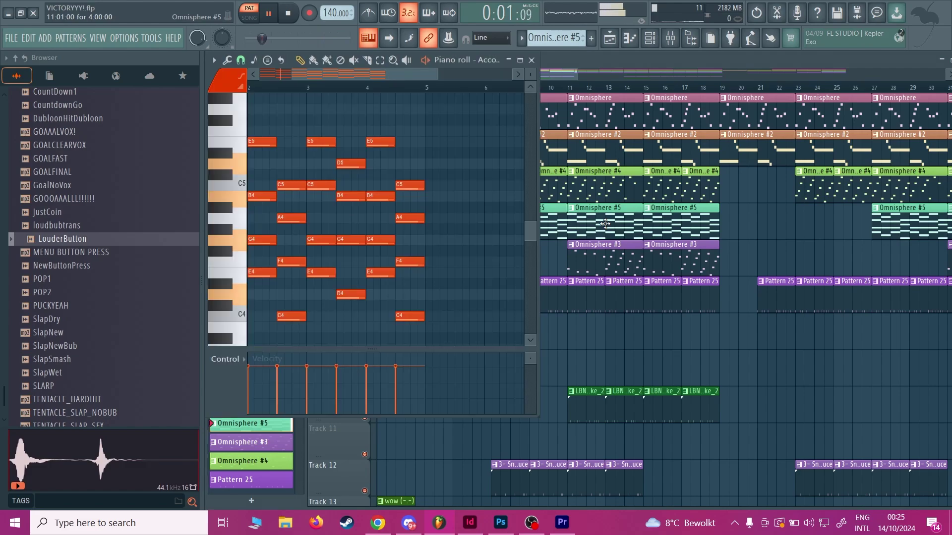
pyautogui.moveTo(394, 77); pyautogui.dragTo(362, 77)
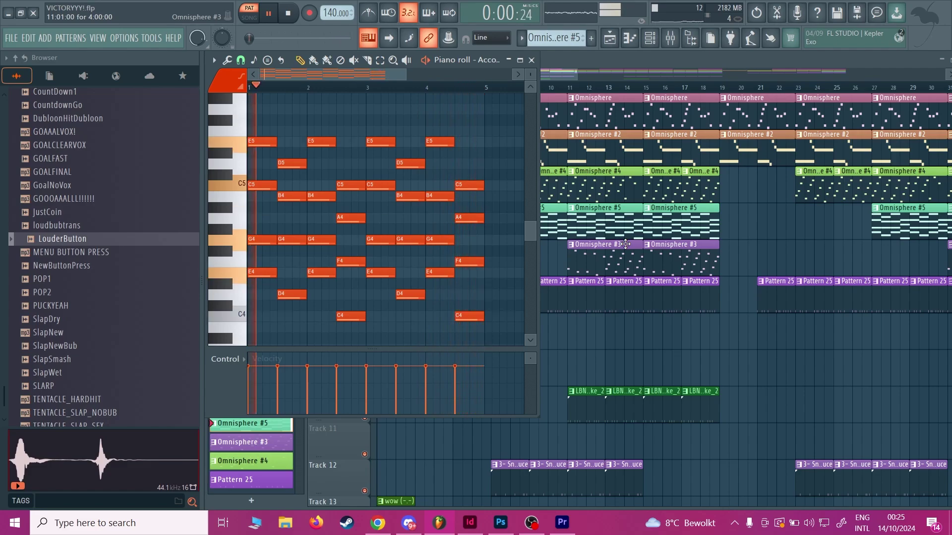
pyautogui.click(606, 263)
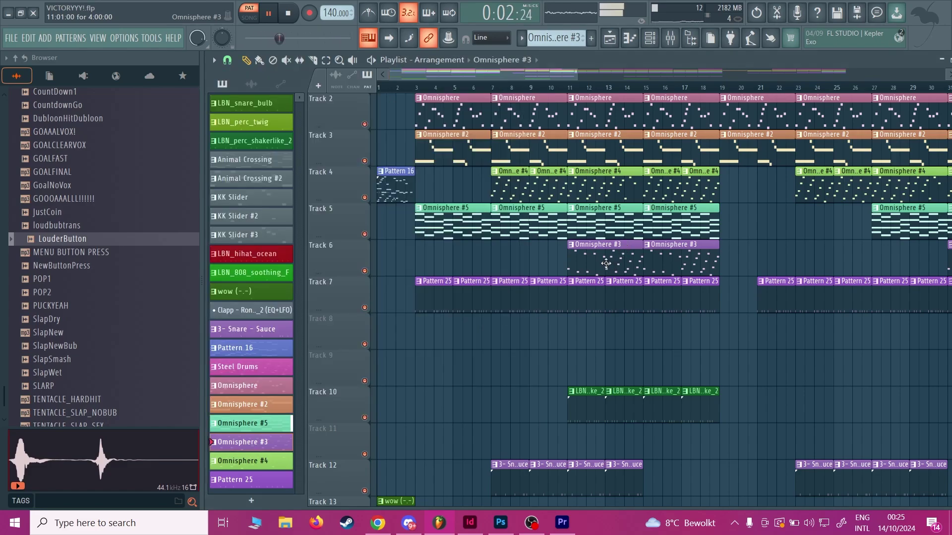
pyautogui.doubleClick(606, 263)
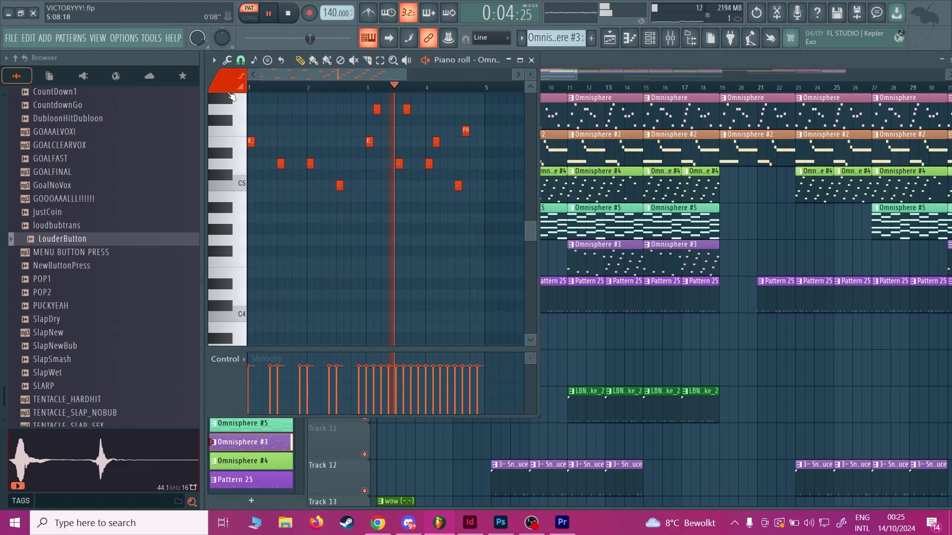
pyautogui.scroll(3, 435, 280)
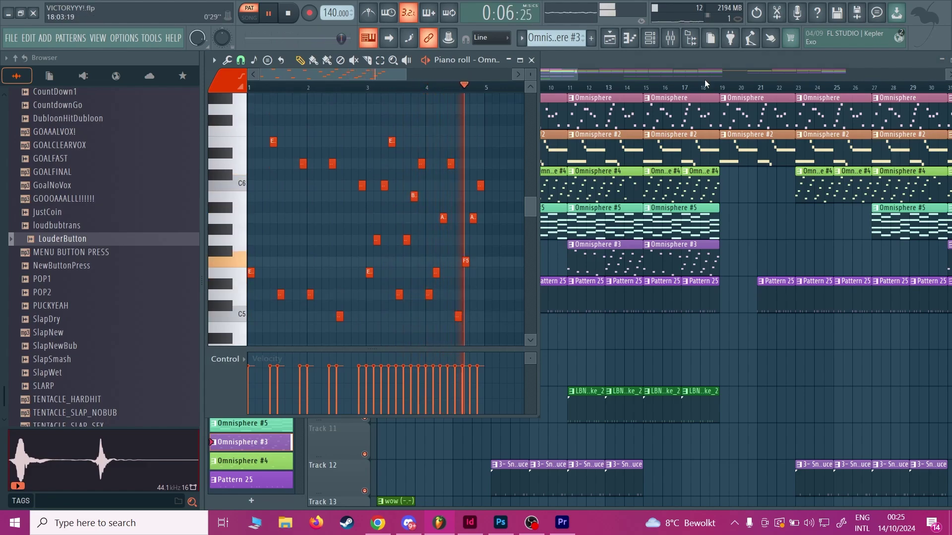
# Step: Raise the X parameter of the Effector on mixer insert 12 to about 61, then close it
pyautogui.click(671, 39)
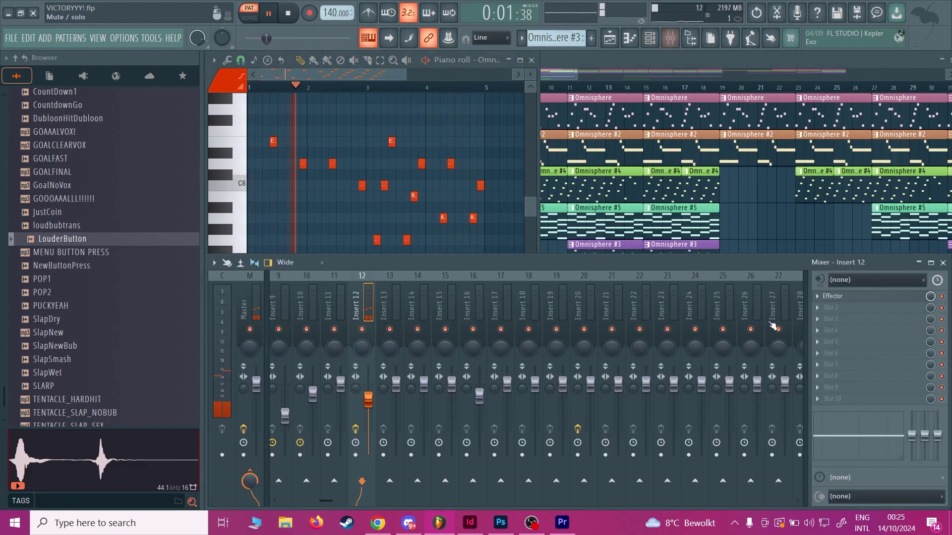
pyautogui.click(870, 300)
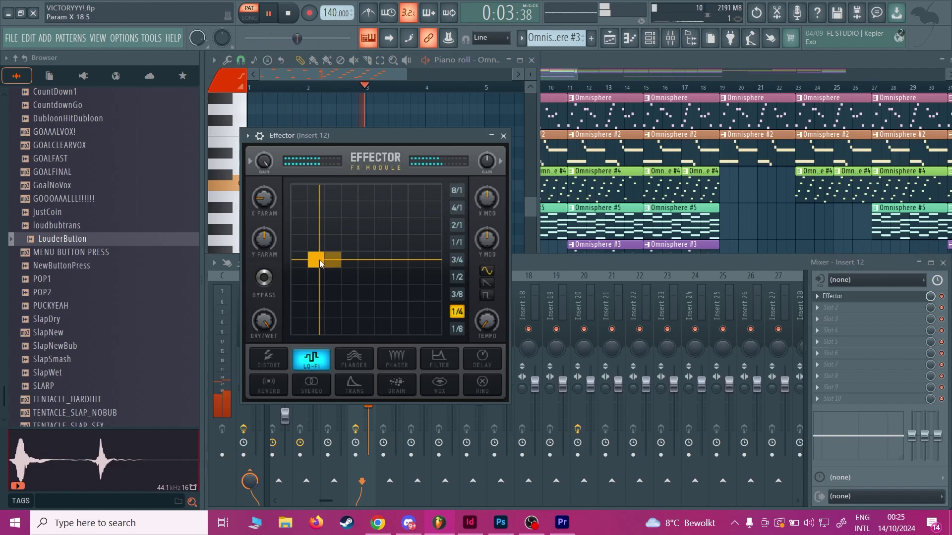
pyautogui.moveTo(300, 261); pyautogui.dragTo(322, 265)
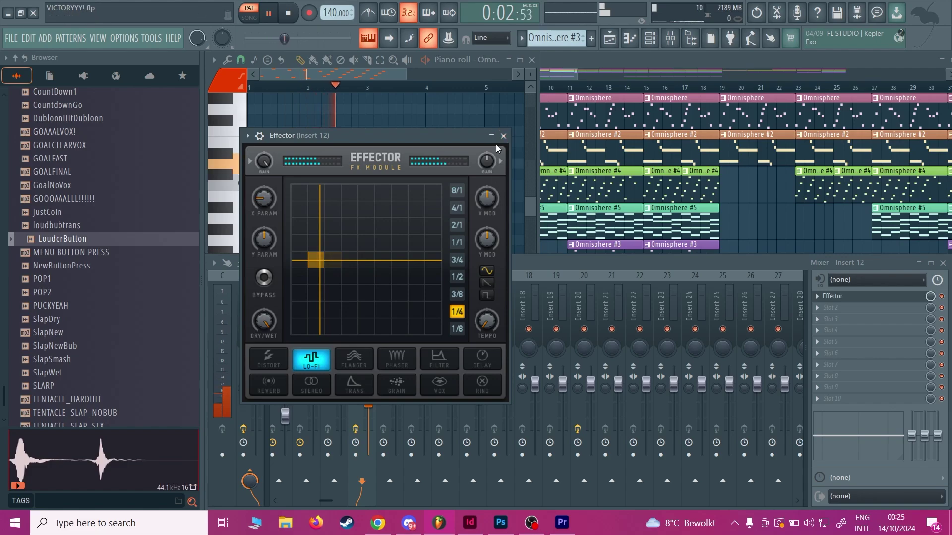
pyautogui.click(503, 135)
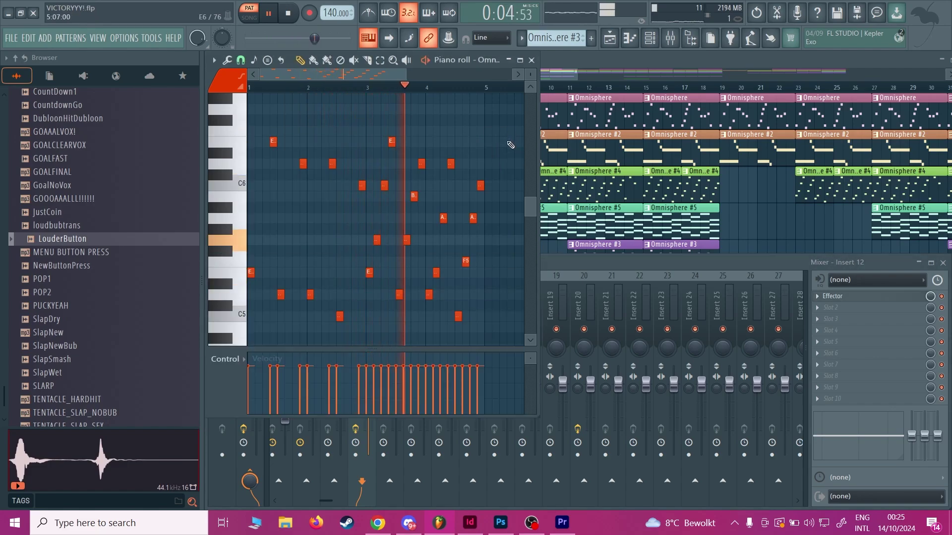
# Step: Return to the playlist, play in song mode, and jump playback to bars 10 and 18
pyautogui.click(574, 251)
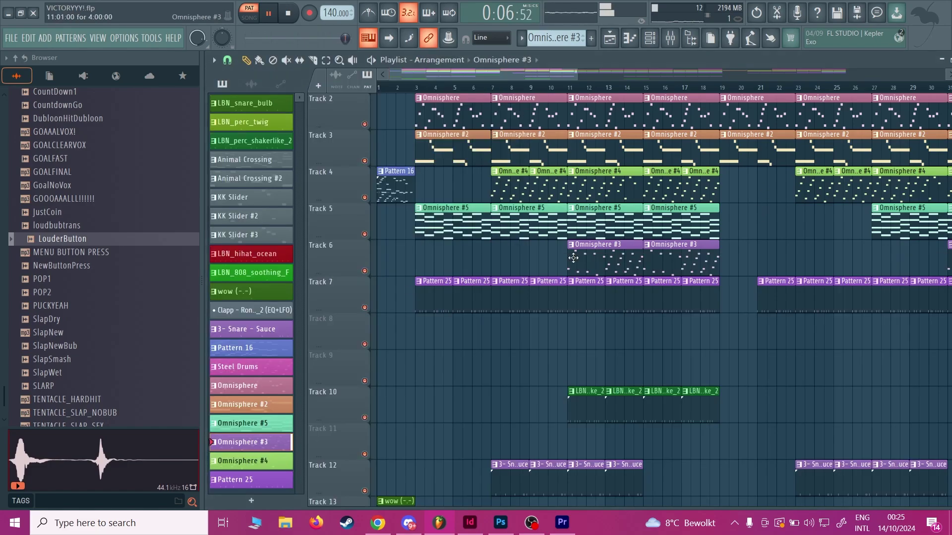
pyautogui.scroll(1, 721, 368)
pyautogui.click(256, 19)
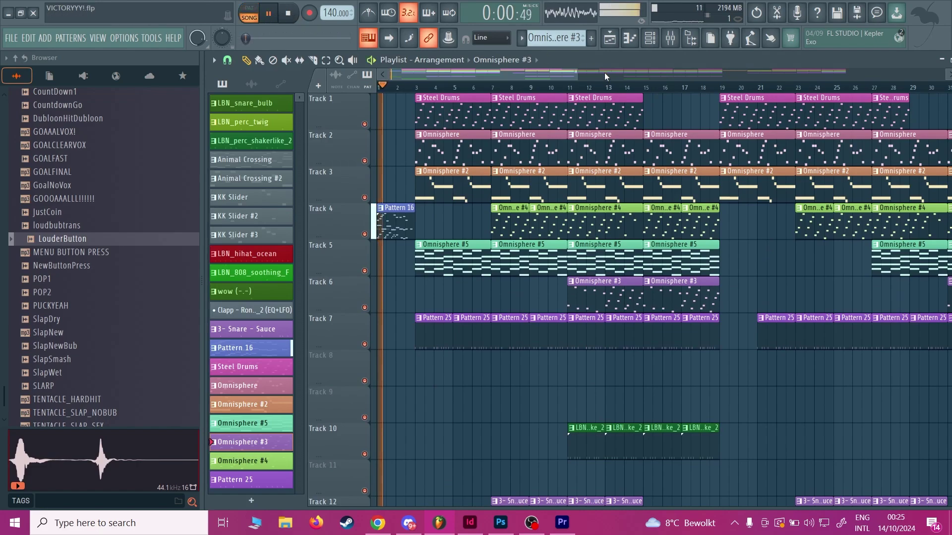
pyautogui.click(543, 87)
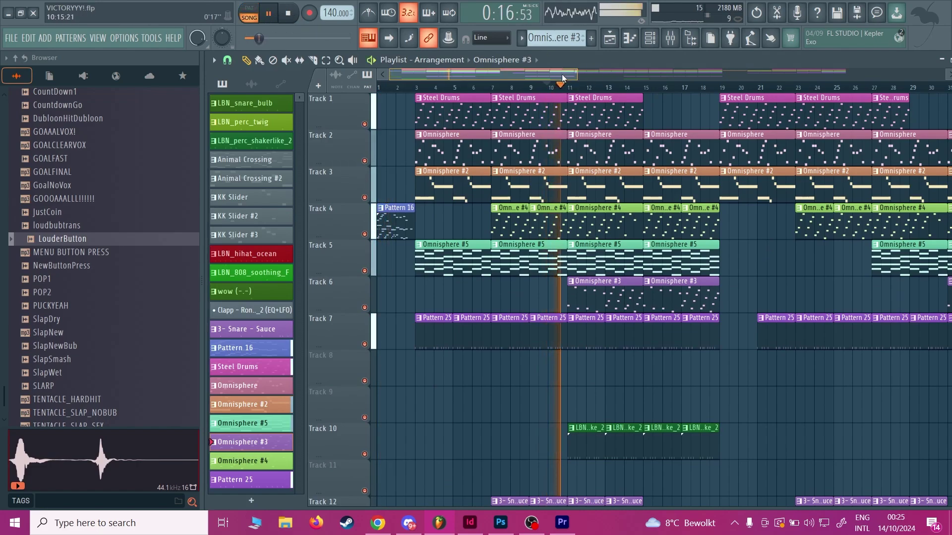
pyautogui.moveTo(561, 73); pyautogui.dragTo(476, 94)
pyautogui.scroll(-3, 598, 86)
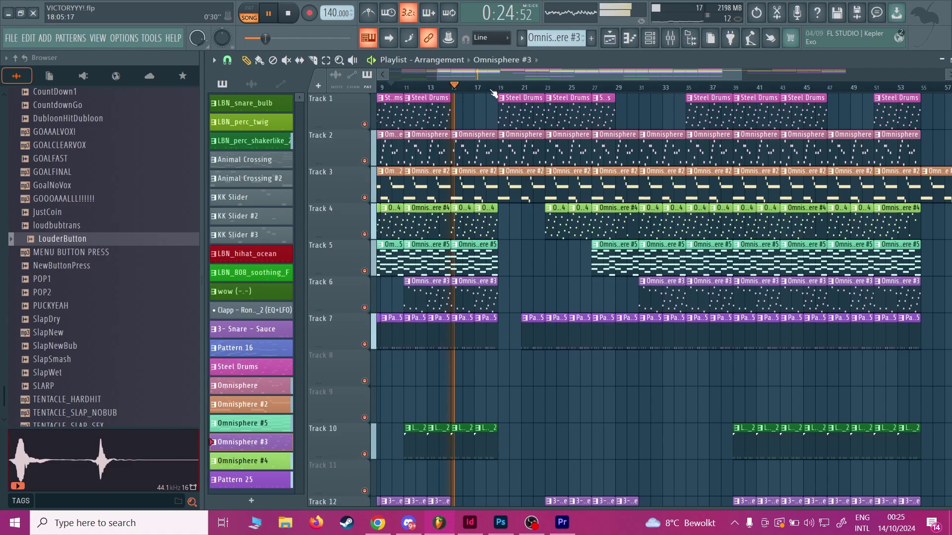
pyautogui.click(491, 90)
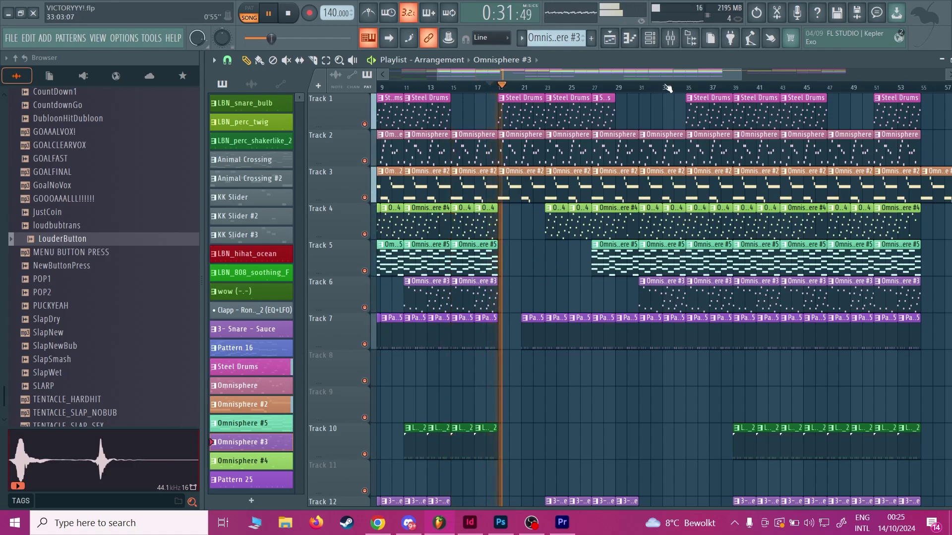
# Step: Zoom to bars 9–42, skip ahead to bars 28 and 54, then stop playback
pyautogui.moveTo(751, 74); pyautogui.dragTo(651, 75)
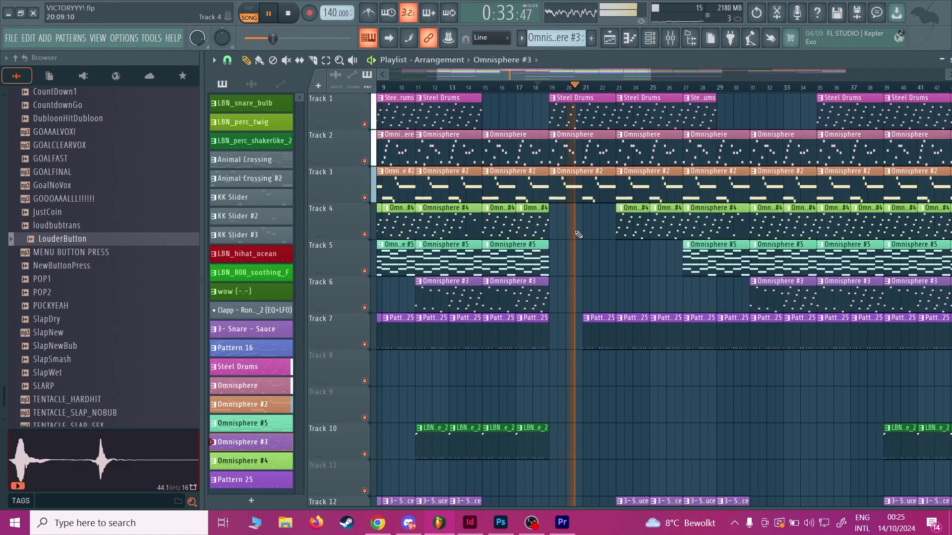
pyautogui.moveTo(559, 75)
pyautogui.mouseDown()
pyautogui.moveTo(519, 78)
pyautogui.moveTo(709, 80)
pyautogui.moveTo(560, 79)
pyautogui.mouseUp()
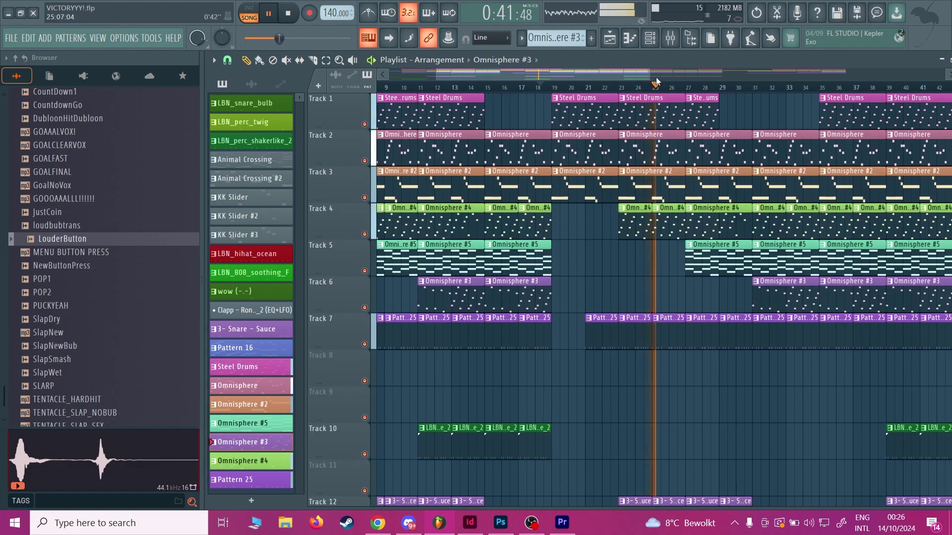
pyautogui.click(712, 85)
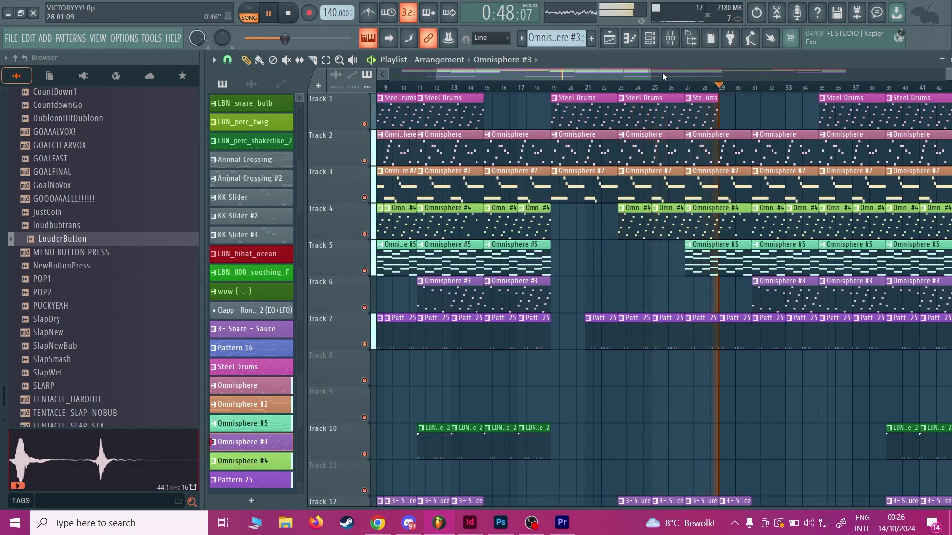
pyautogui.moveTo(605, 70); pyautogui.dragTo(773, 72)
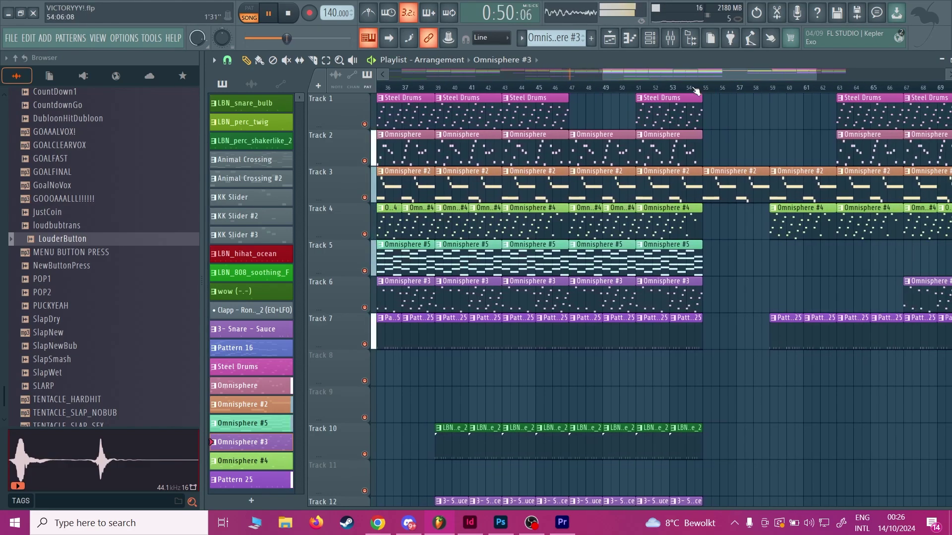
pyautogui.click(697, 85)
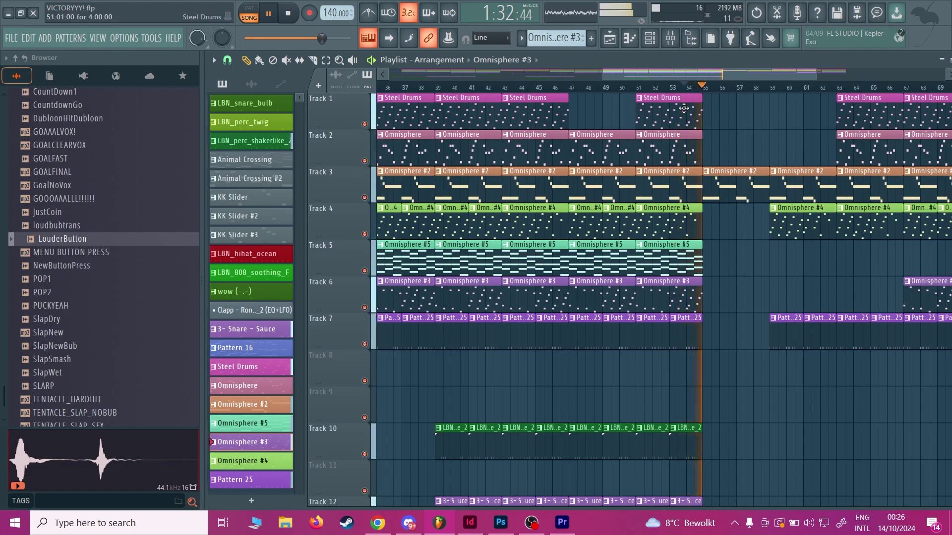
pyautogui.moveTo(694, 73); pyautogui.dragTo(3, 176)
pyautogui.press('space')
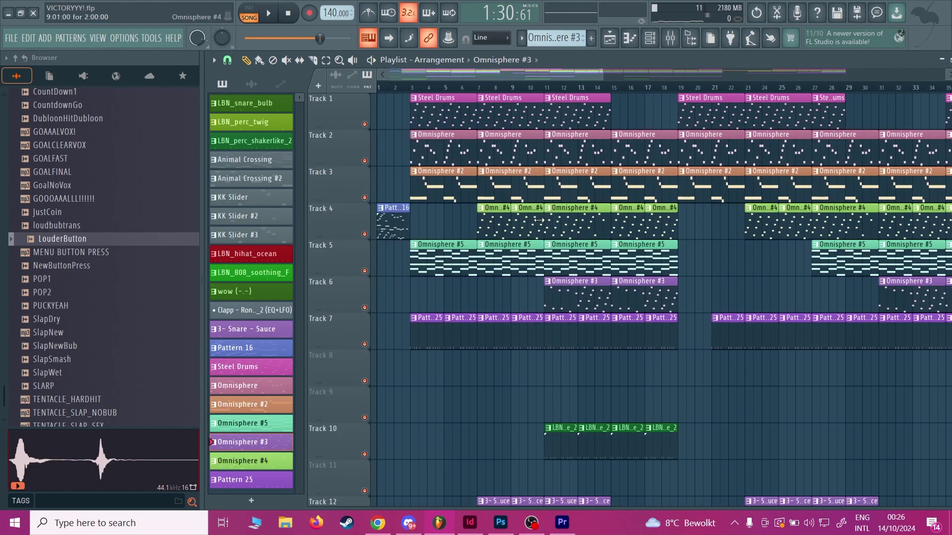